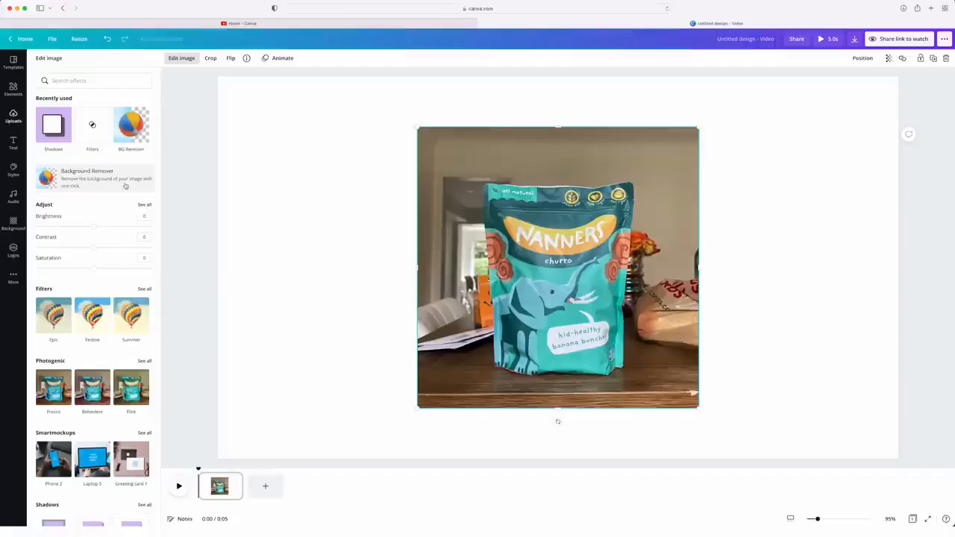
pyautogui.click(126, 186)
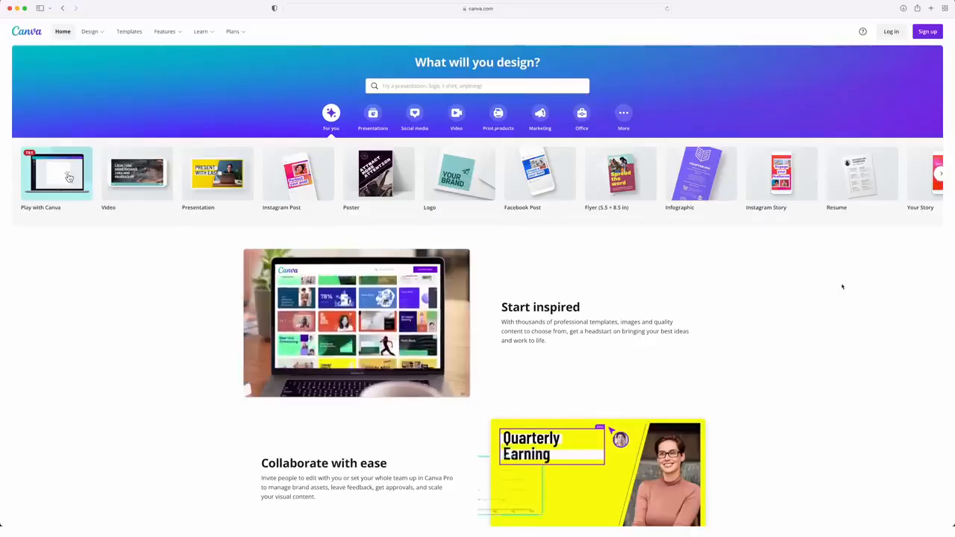
pyautogui.scroll(-5, 842, 287)
pyautogui.scroll(-8, 841, 286)
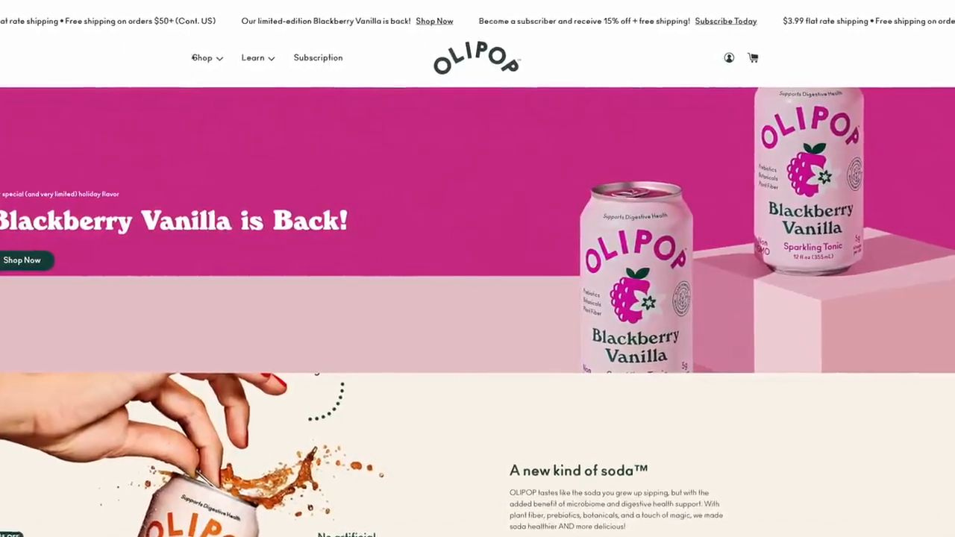
# On the OLIPOP website, go to the Vintage Cola product page and save the can image to Downloads
pyautogui.moveTo(204, 59)
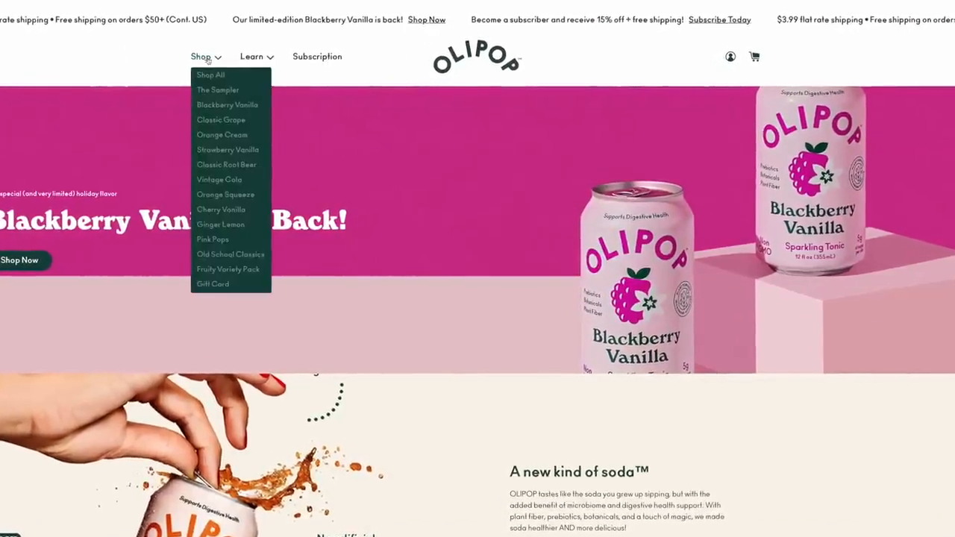
pyautogui.click(224, 179)
pyautogui.rightClick(288, 142)
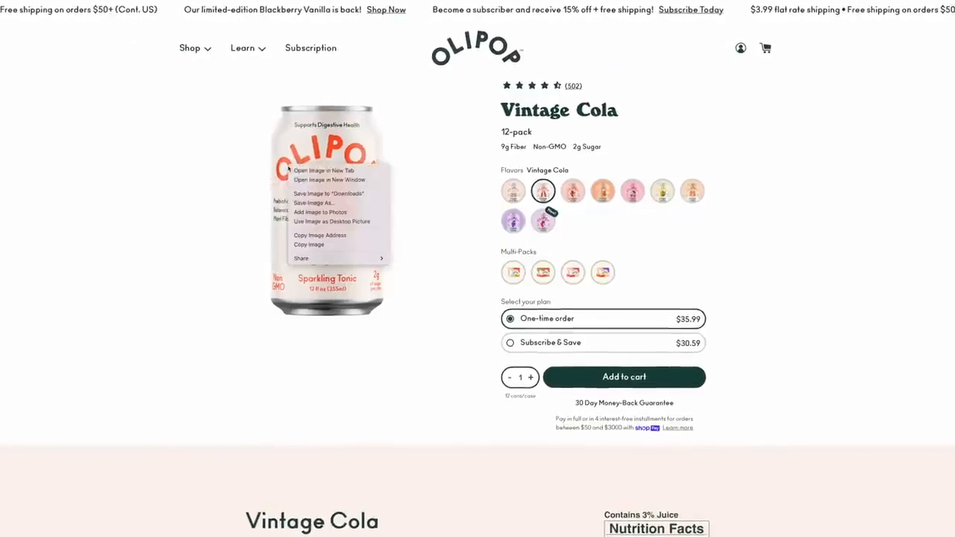
pyautogui.click(330, 196)
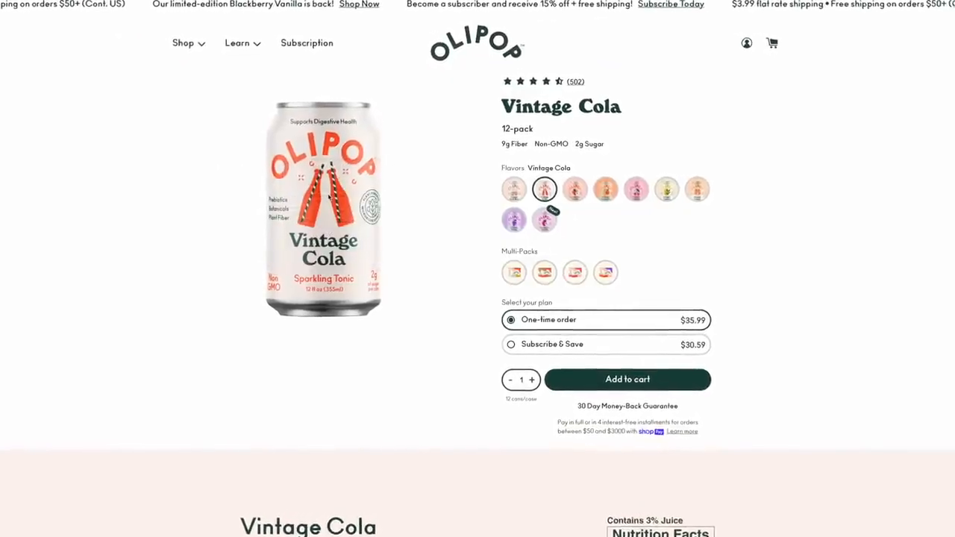
# Save the Ginger Lemon can image from its product page to Downloads
pyautogui.rightClick(316, 187)
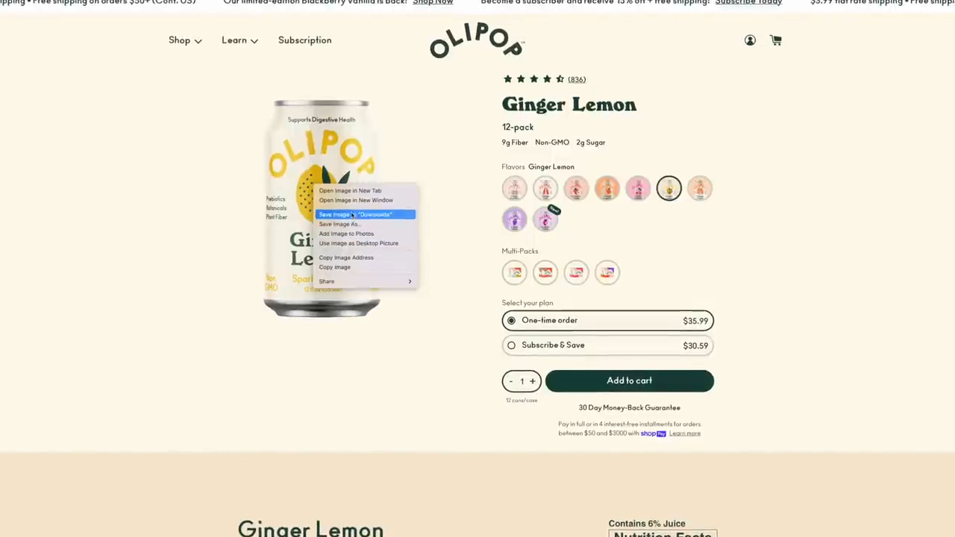
pyautogui.click(352, 216)
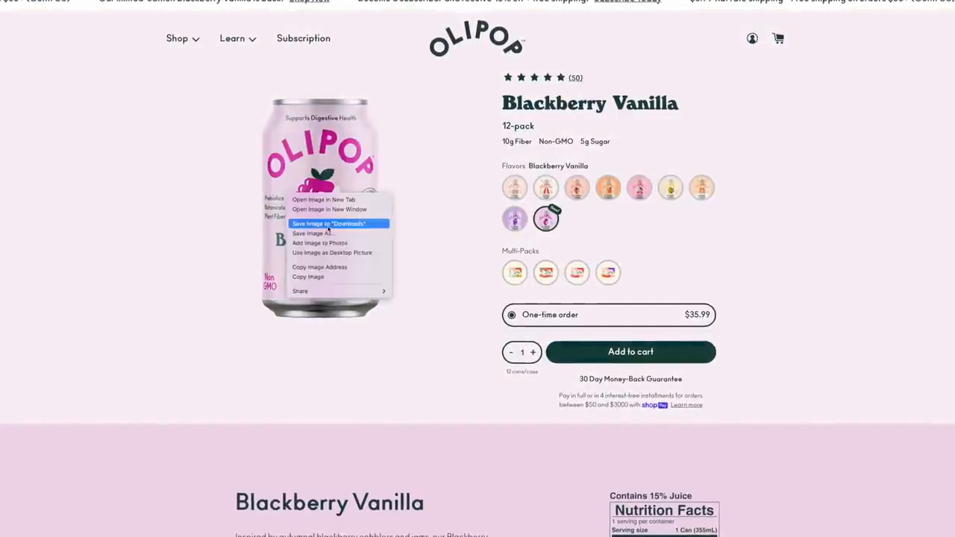
pyautogui.click(328, 225)
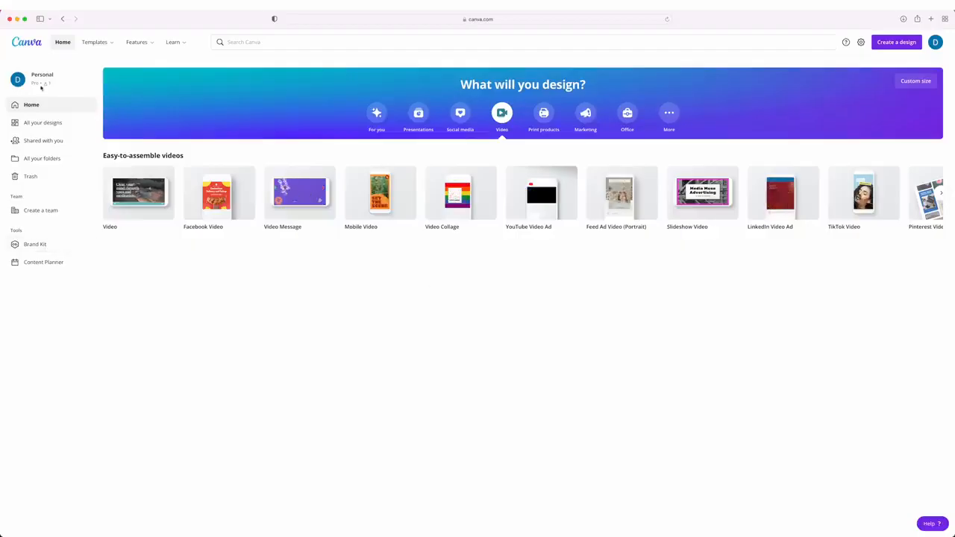
# Switch to Canva and upload Logo-1.png, Logo-2.png and Logo-3.png as brand logos in the Brand Kit
pyautogui.click(35, 246)
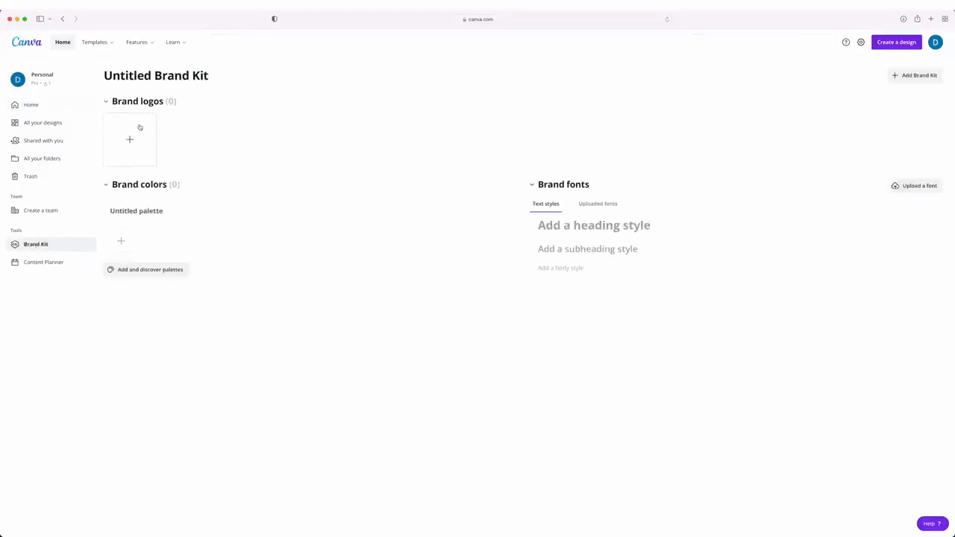
pyautogui.click(138, 131)
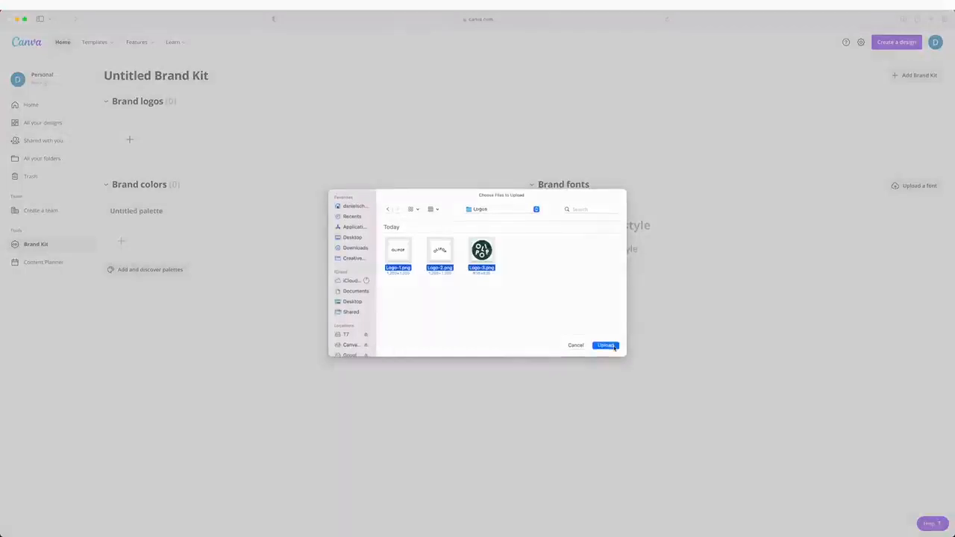
pyautogui.click(605, 345)
# Extract the colors from the round Logo-3.png and keep them as a brand palette
pyautogui.moveTo(180, 163)
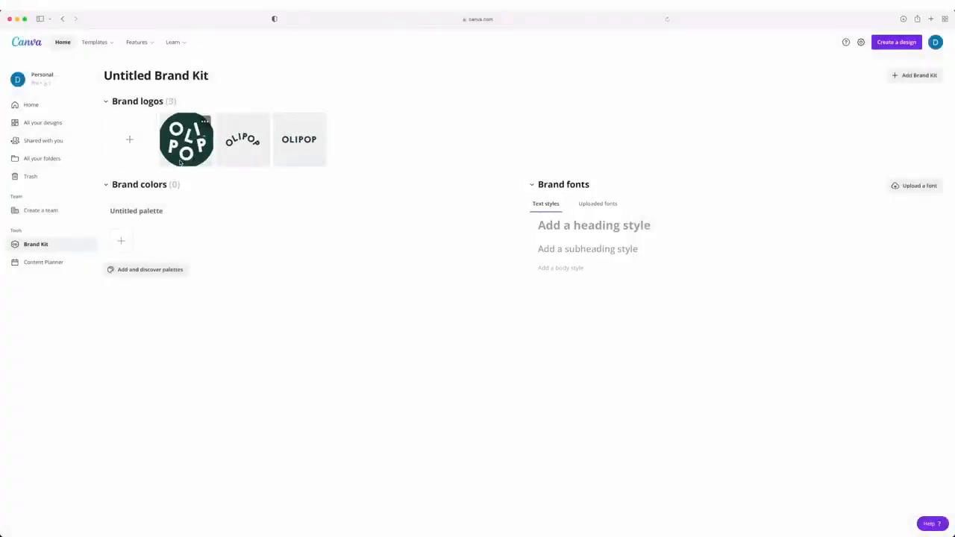
pyautogui.click(205, 122)
pyautogui.click(237, 160)
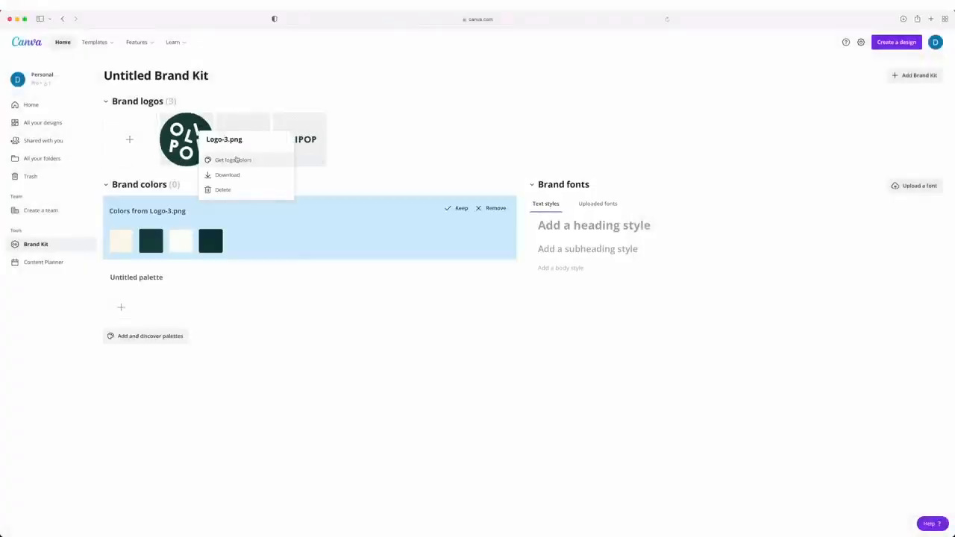
pyautogui.click(458, 209)
# Upload the font files OLIPOP-1.ttf and OLIPOP-2.ttf from the Fonts folder to the brand fonts
pyautogui.click(905, 185)
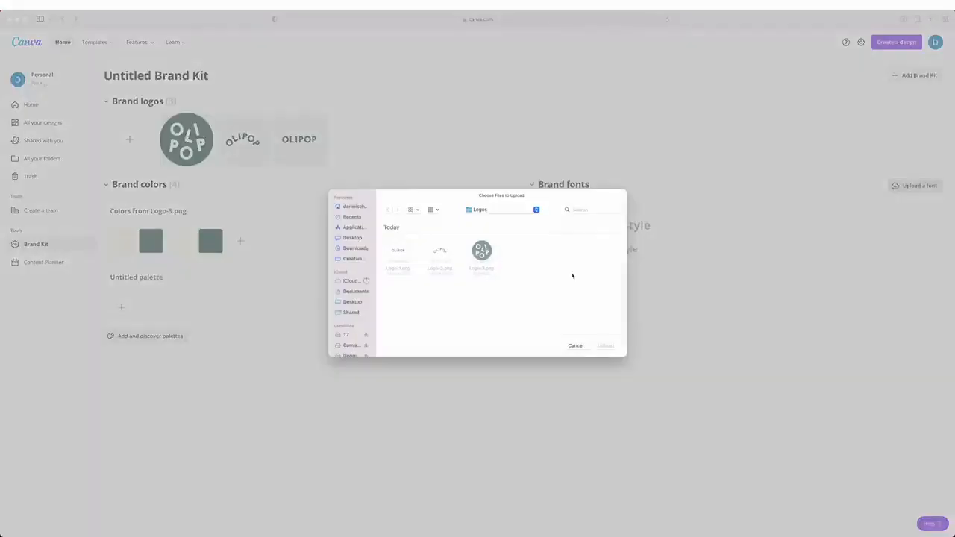
pyautogui.click(353, 247)
pyautogui.doubleClick(524, 251)
pyautogui.doubleClick(398, 251)
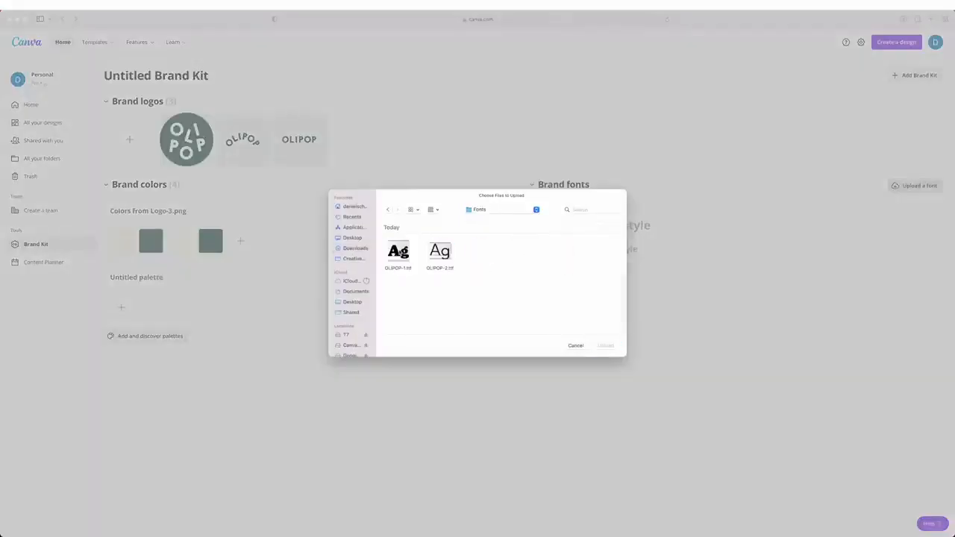
pyautogui.moveTo(508, 249); pyautogui.dragTo(385, 266)
pyautogui.press('Return')
# Add the Vintage Cola, Blackberry Vanilla and Ginger Lemon can images to the Uploads folder
pyautogui.click(42, 158)
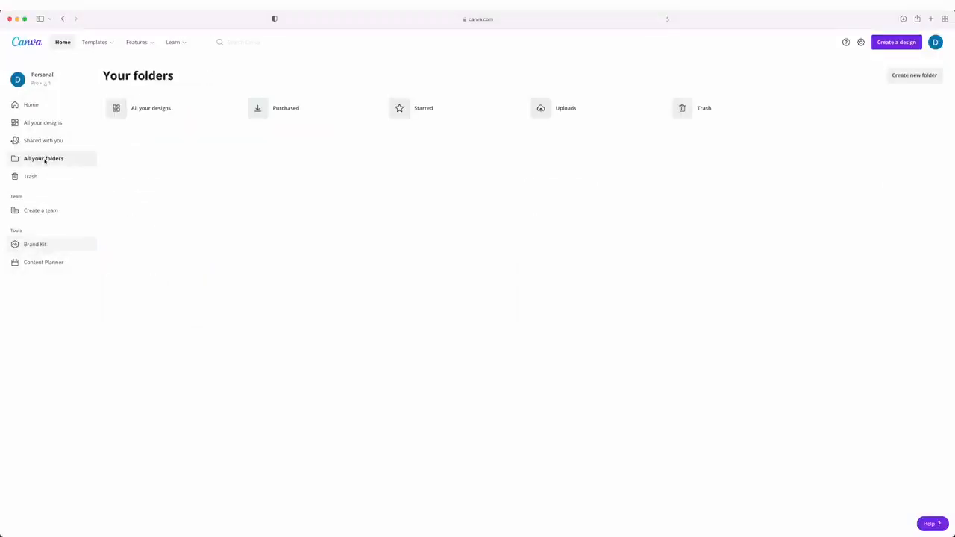
pyautogui.click(546, 119)
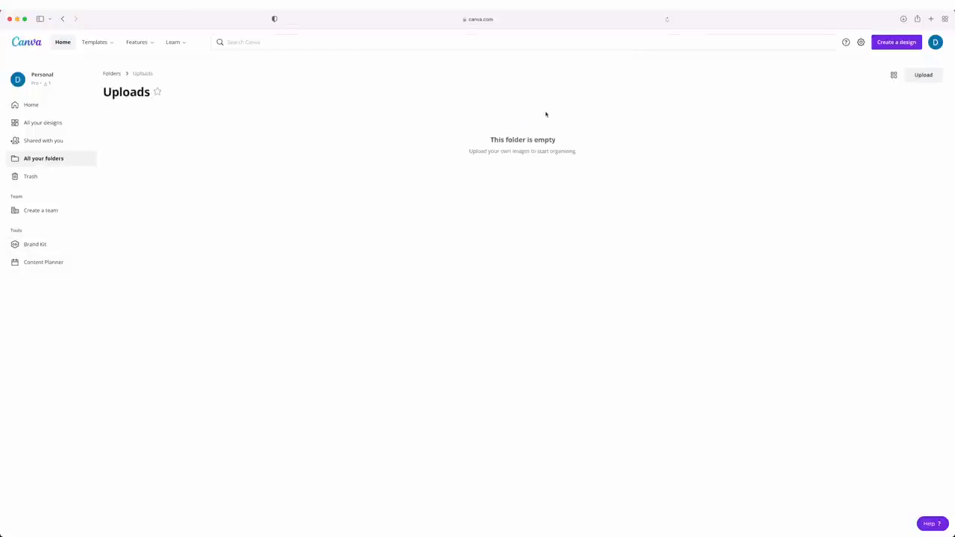
pyautogui.moveTo(405, 315); pyautogui.dragTo(376, 173)
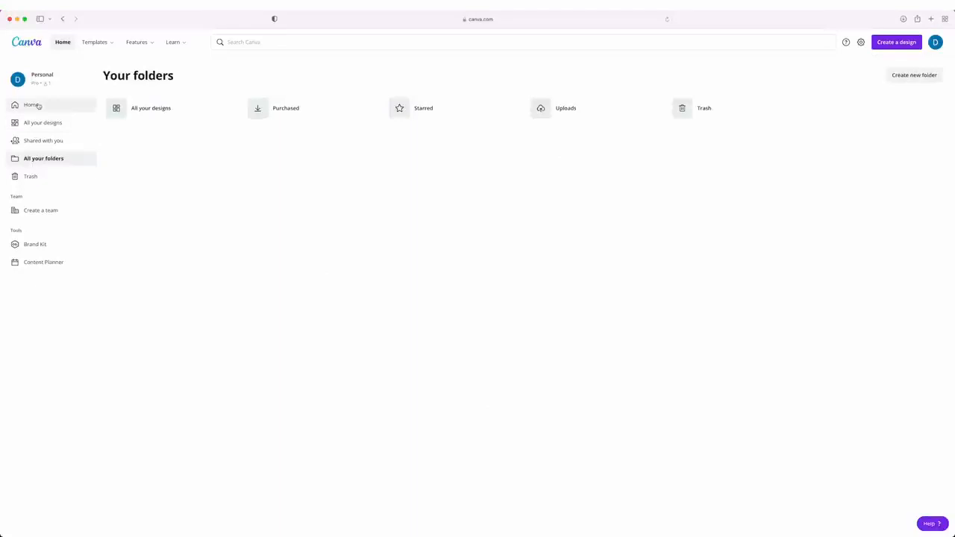
# Return to the home page and create a blank Video design
pyautogui.click(34, 105)
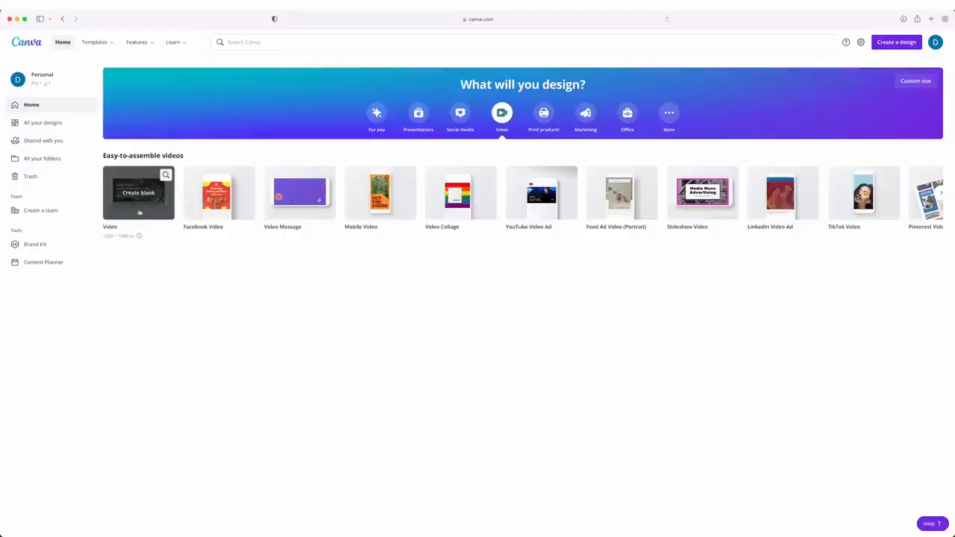
pyautogui.click(141, 203)
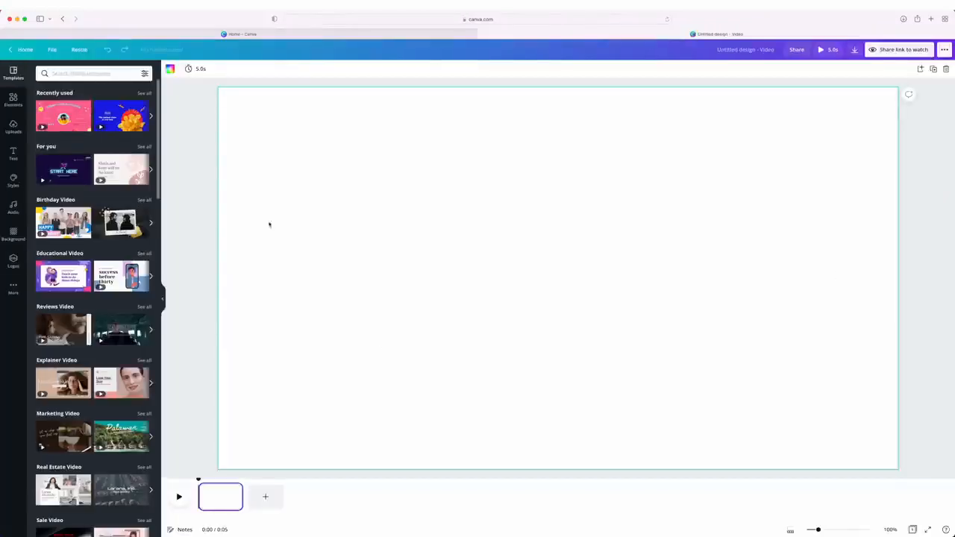
pyautogui.moveTo(199, 480)
pyautogui.mouseDown()
pyautogui.moveTo(231, 481)
pyautogui.moveTo(200, 481)
pyautogui.mouseUp()
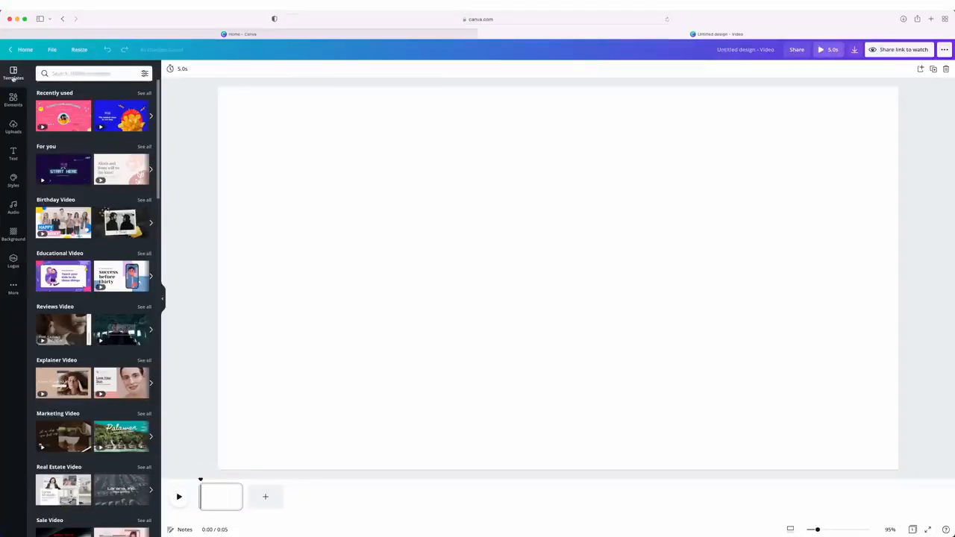
# Browse the video templates, search for "neon" and apply the yellow Retro Party Night template
pyautogui.scroll(-5, 135, 158)
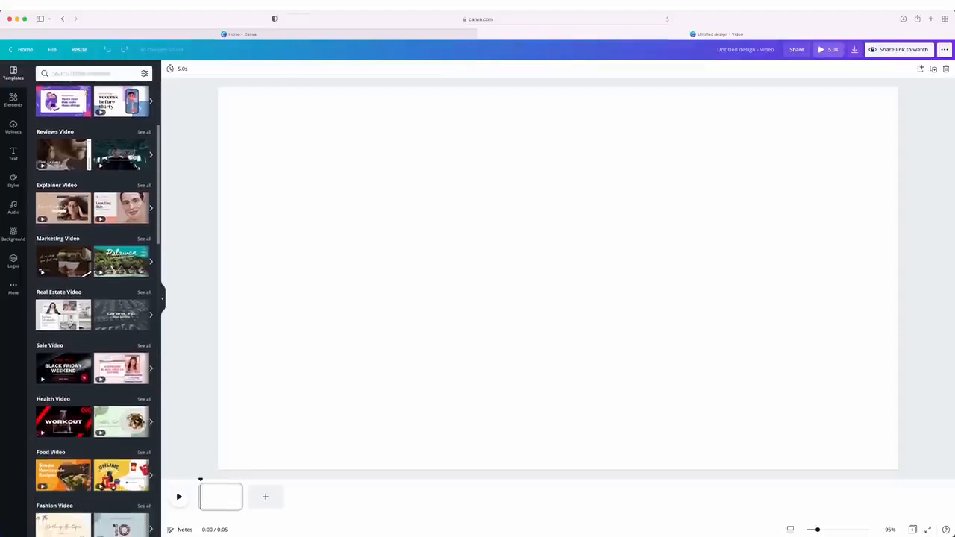
pyautogui.scroll(-7, 135, 157)
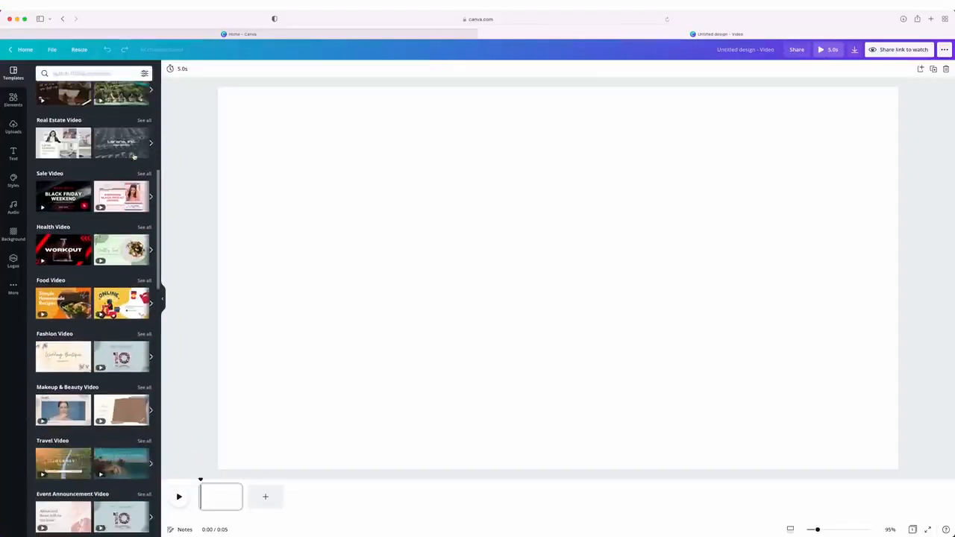
pyautogui.scroll(-9, 135, 157)
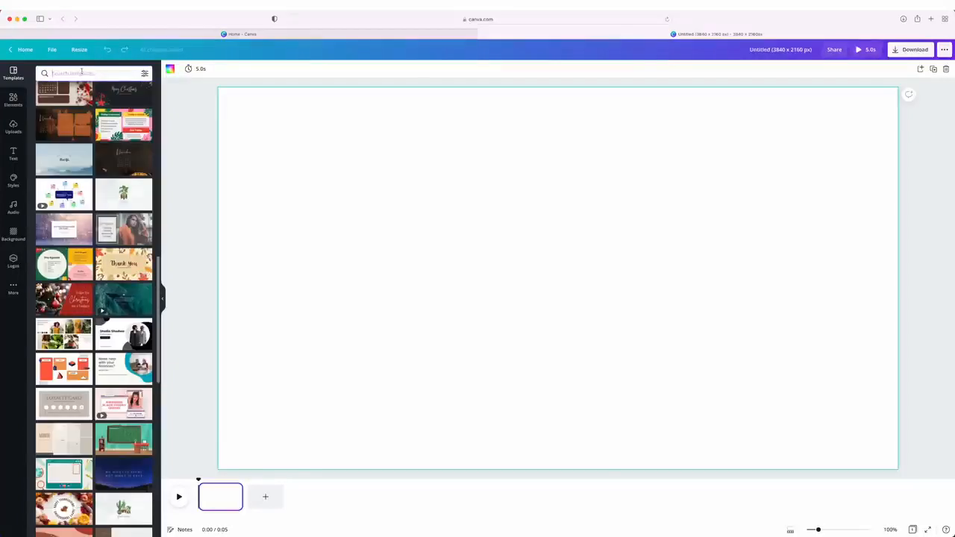
pyautogui.write('neon')
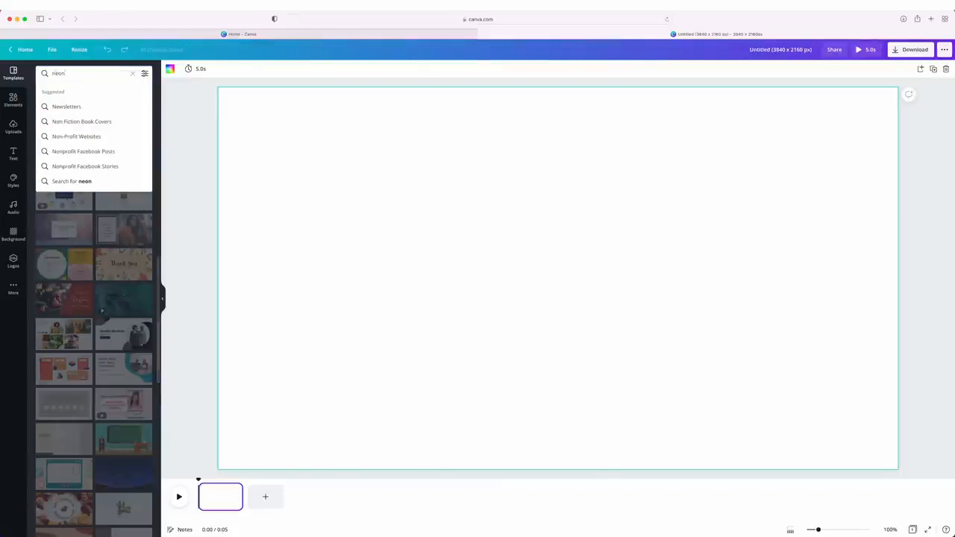
pyautogui.press('Return')
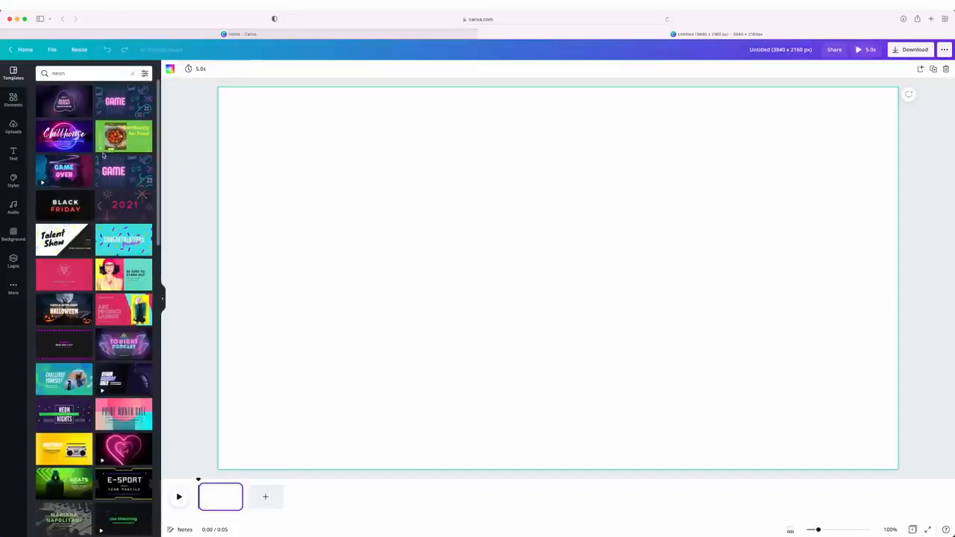
pyautogui.click(64, 448)
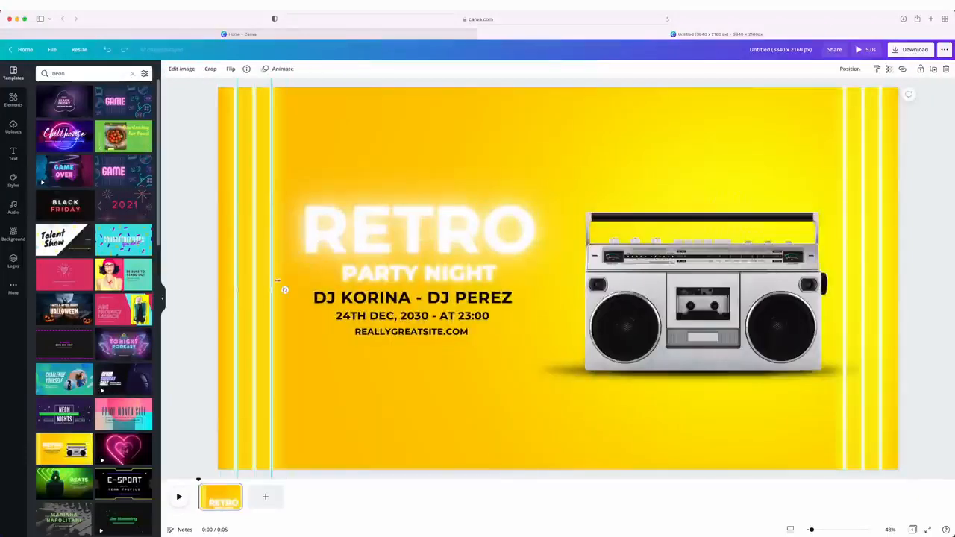
# Delete the template's text and boombox, and place the uploaded Ginger Lemon can on the page
pyautogui.moveTo(373, 128); pyautogui.dragTo(723, 460)
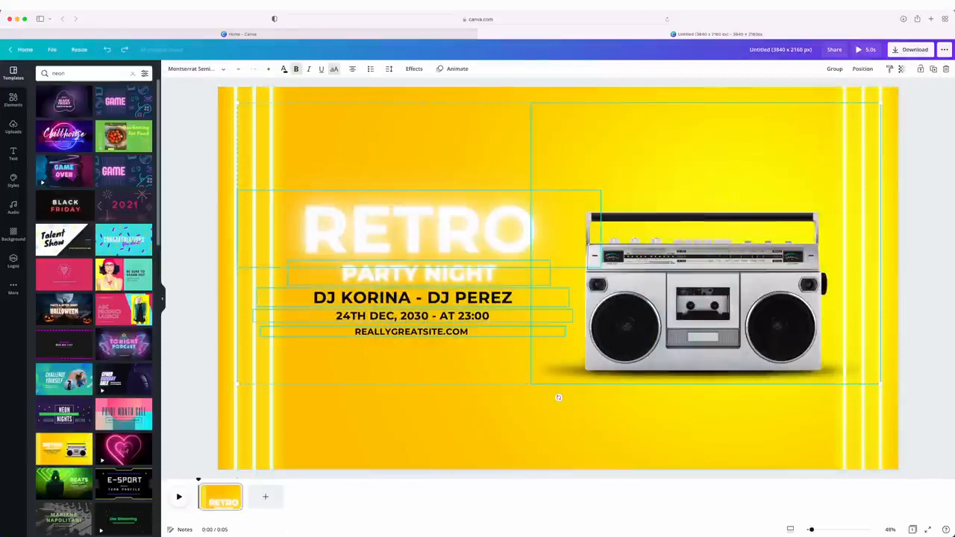
pyautogui.press('Delete')
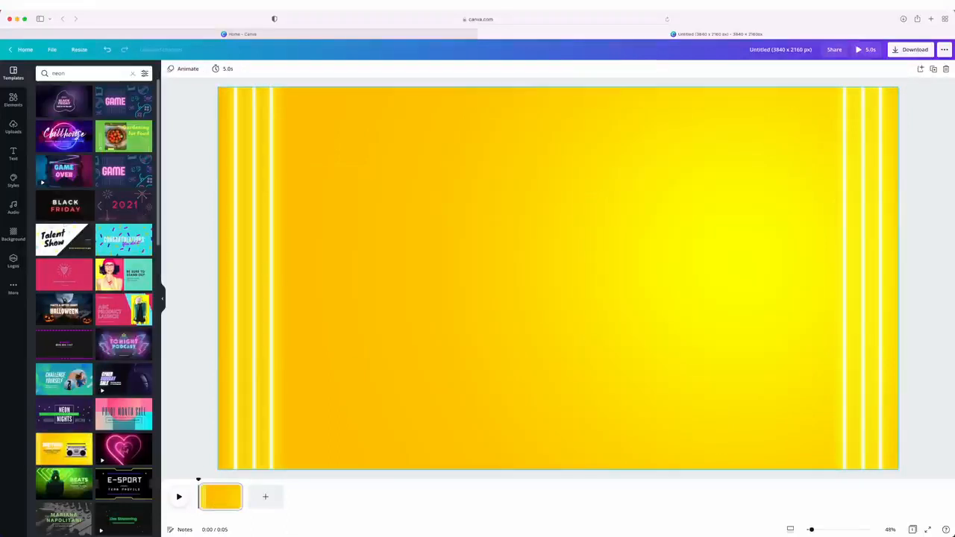
pyautogui.click(14, 127)
pyautogui.click(103, 165)
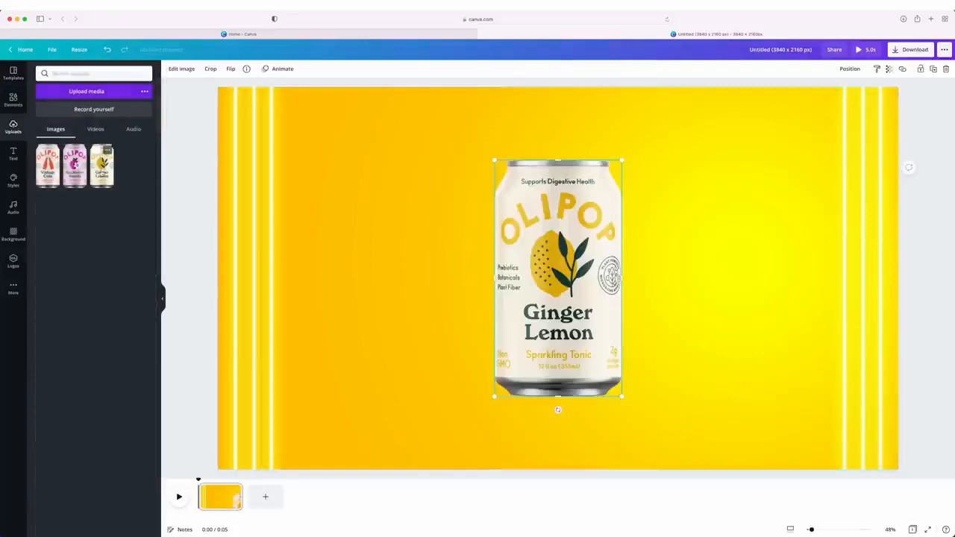
pyautogui.click(735, 140)
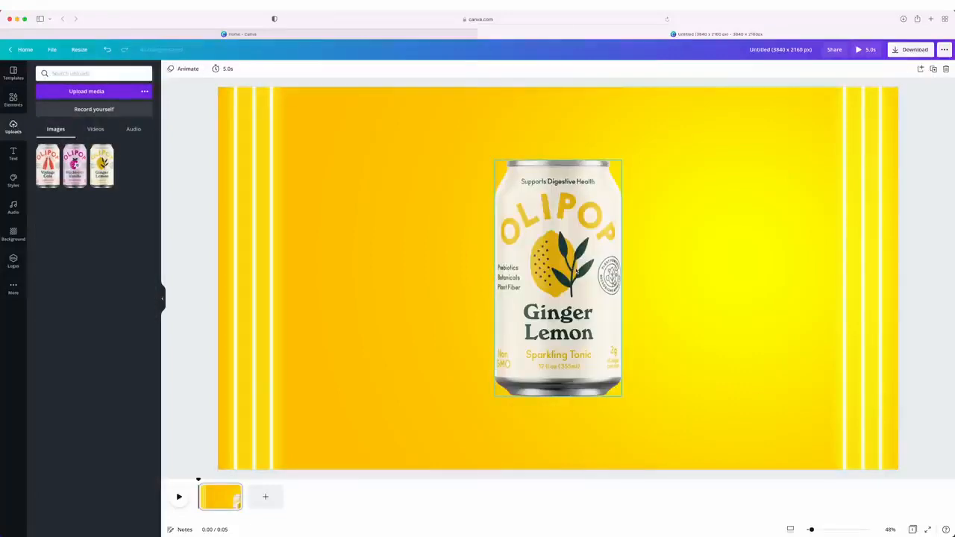
# Try the photo colors taken from the can on the background and keep the light tan-yellow
pyautogui.click(400, 165)
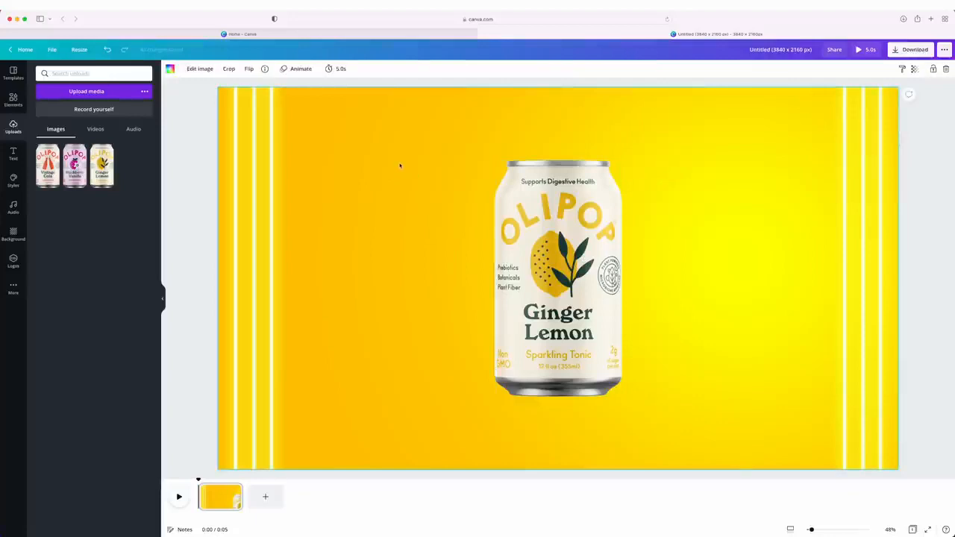
pyautogui.click(169, 69)
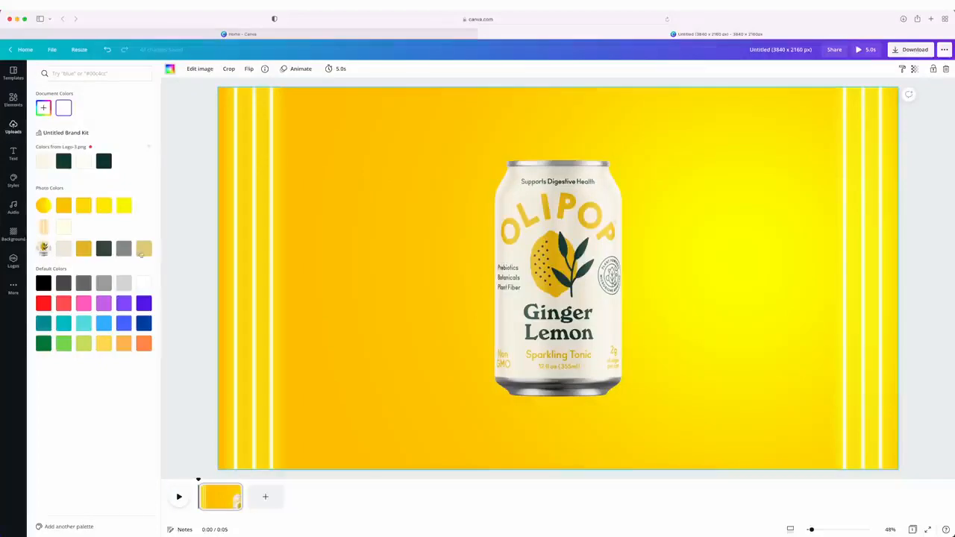
pyautogui.click(83, 248)
pyautogui.click(103, 228)
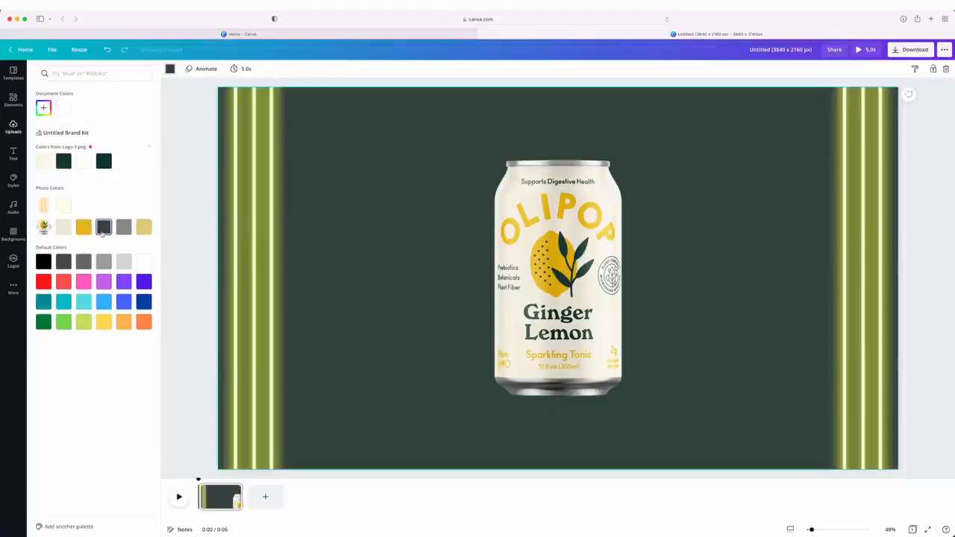
pyautogui.click(123, 227)
pyautogui.click(143, 227)
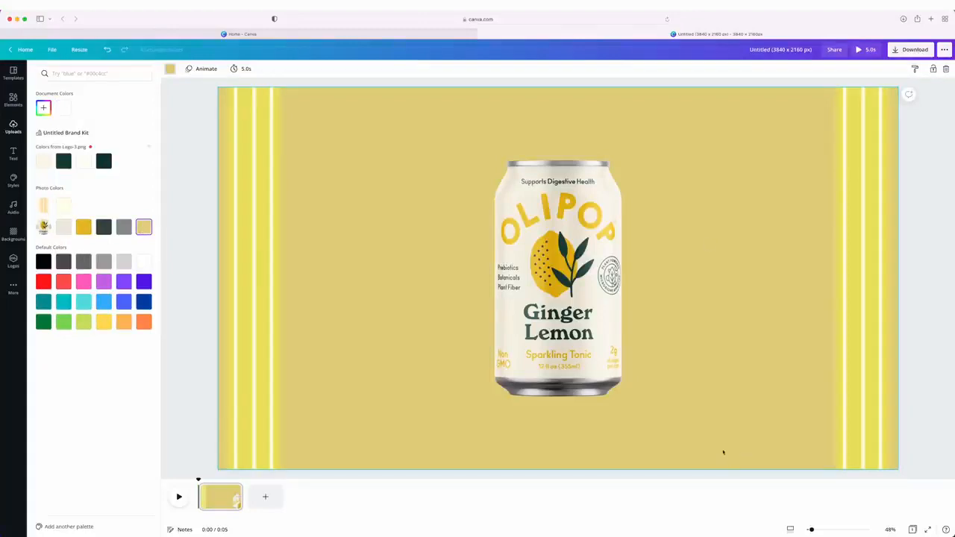
pyautogui.press('Escape')
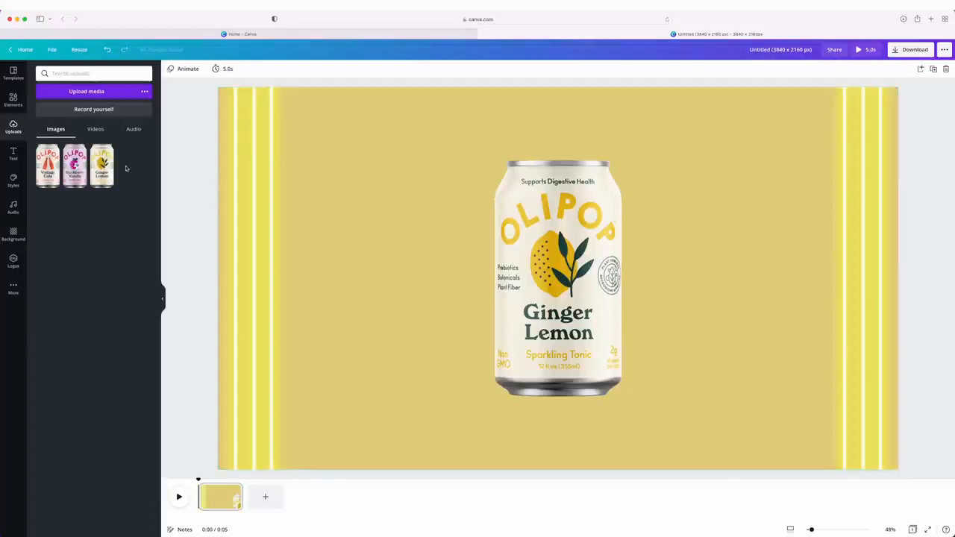
# Add the yellow neon "SHINE SHINE SHINE" font combination and move it off the can into the empty area beside it
pyautogui.click(11, 154)
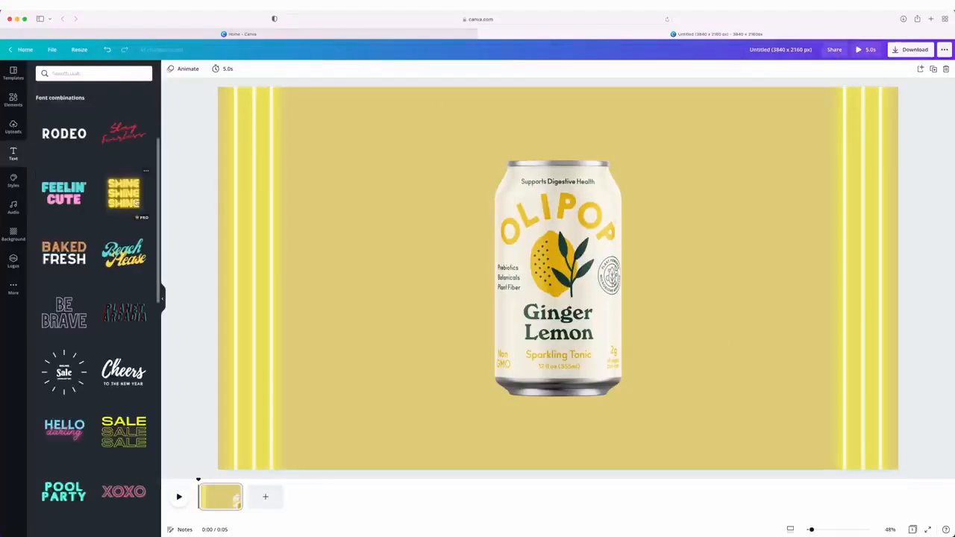
pyautogui.click(121, 196)
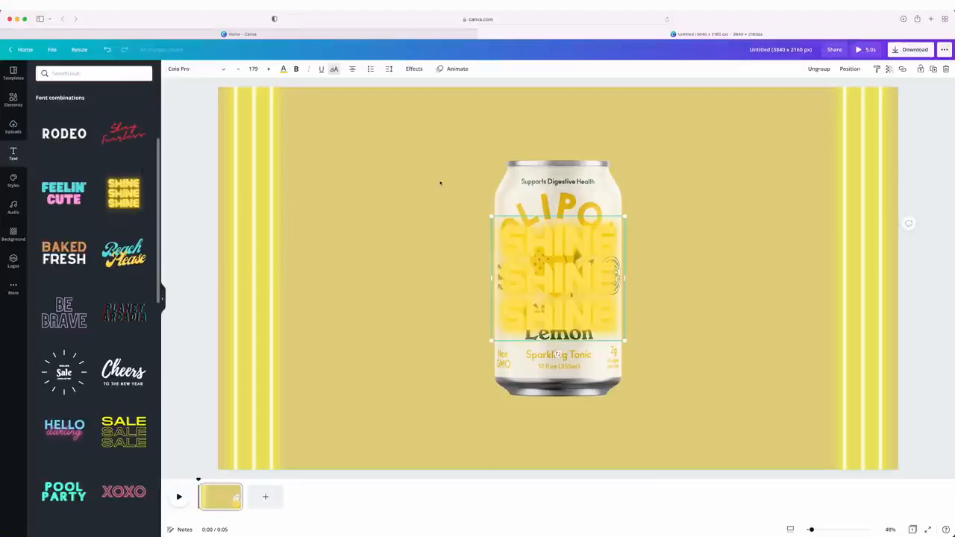
pyautogui.moveTo(602, 238); pyautogui.dragTo(440, 183)
pyautogui.click(559, 271)
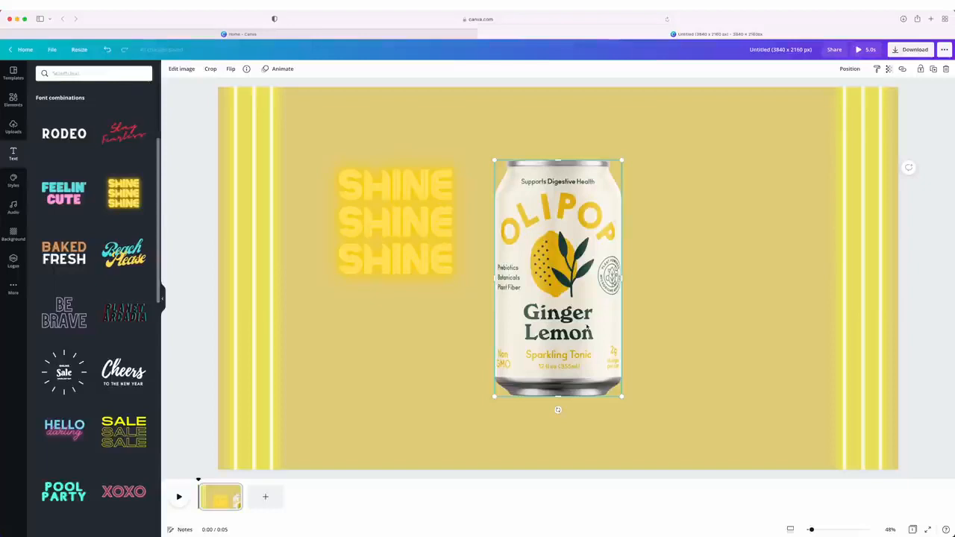
# Replace the word SHINE with "FRESH" in all three lines of the neon text
pyautogui.click(388, 178)
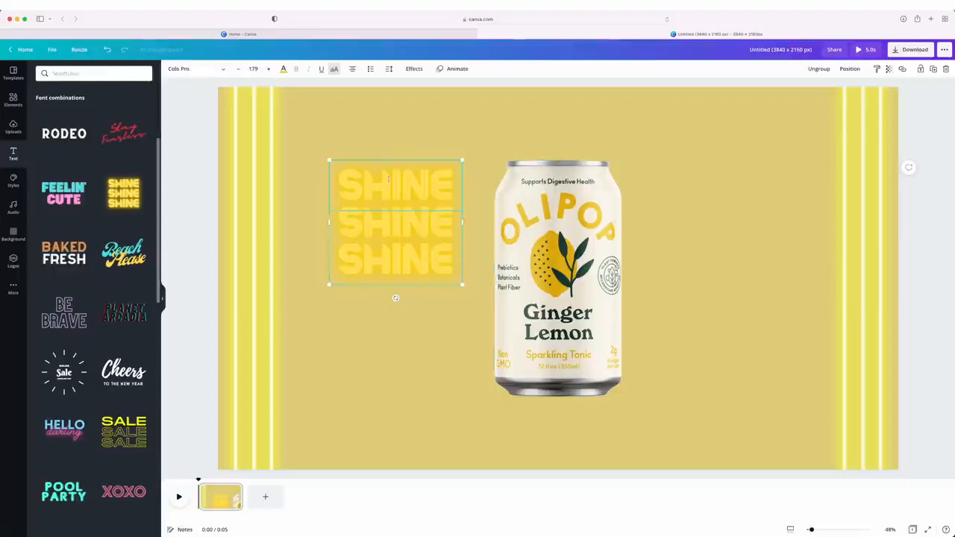
pyautogui.doubleClick(388, 178)
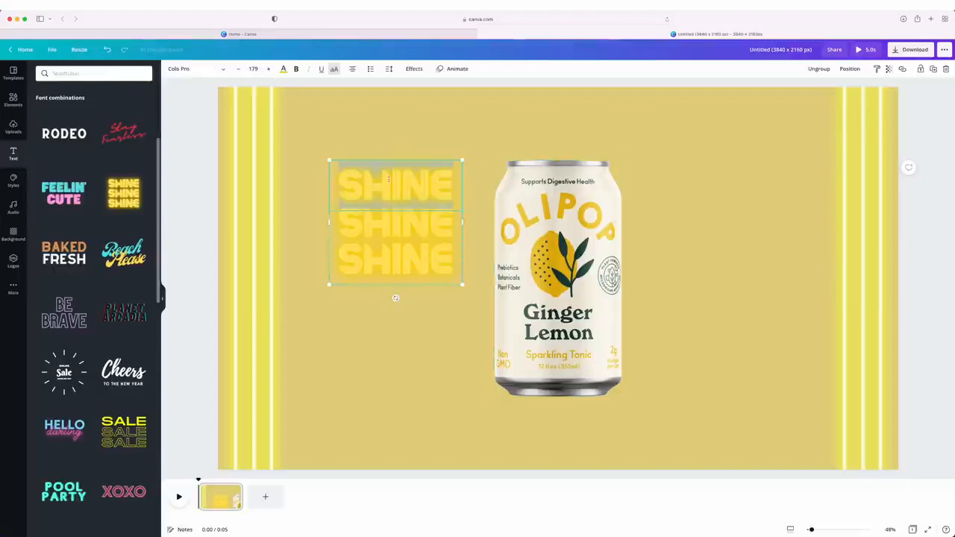
pyautogui.write('FRESH')
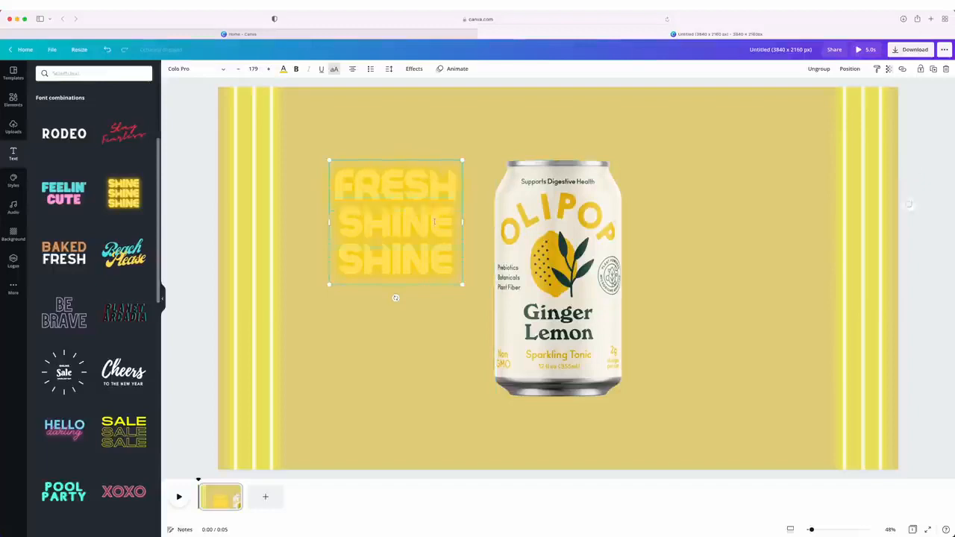
# Enlarge the FRESH text to the full page height, center it on the page and send it behind the can
pyautogui.moveTo(434, 220); pyautogui.dragTo(422, 163)
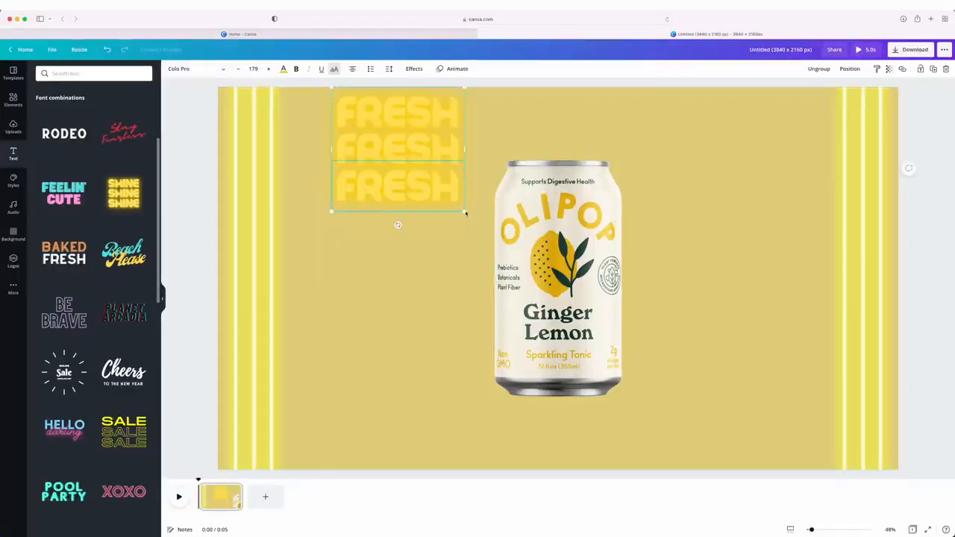
pyautogui.moveTo(464, 214); pyautogui.dragTo(740, 469)
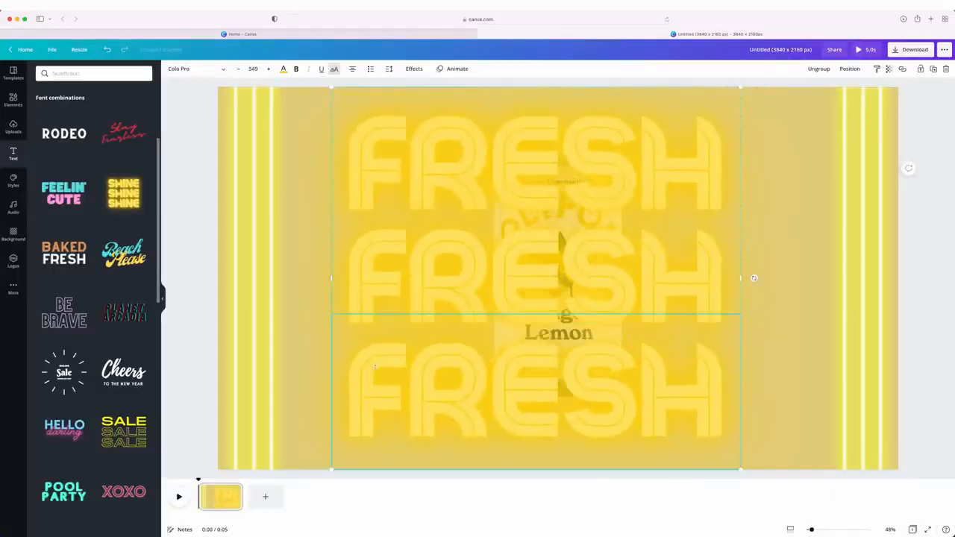
pyautogui.moveTo(375, 365); pyautogui.dragTo(397, 367)
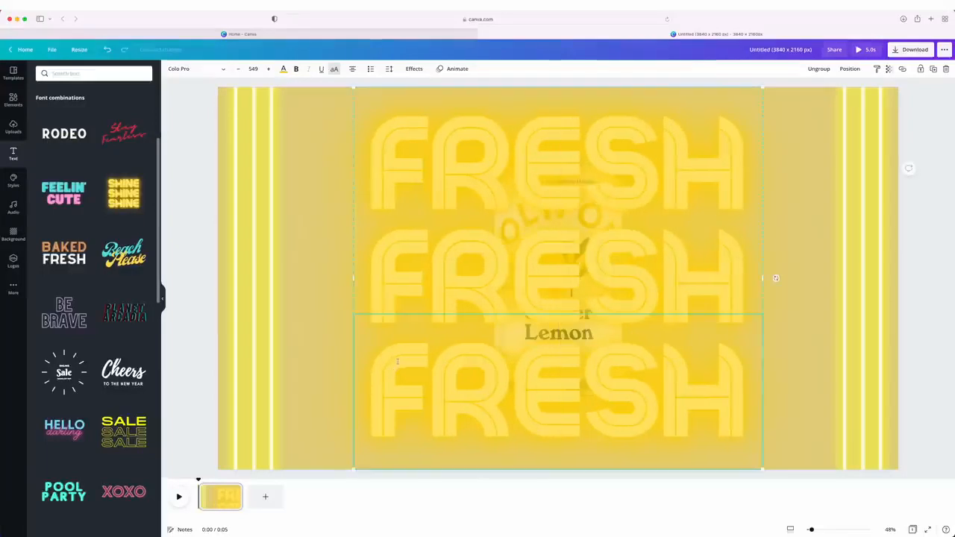
pyautogui.rightClick(388, 234)
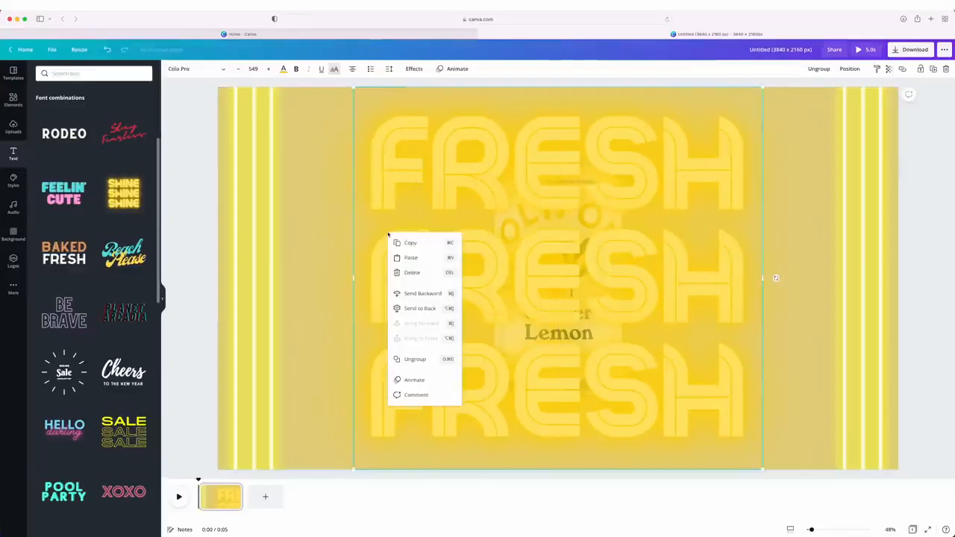
pyautogui.click(420, 308)
# Move the neon lines along both page edges inward, closer to the FRESH text
pyautogui.click(894, 425)
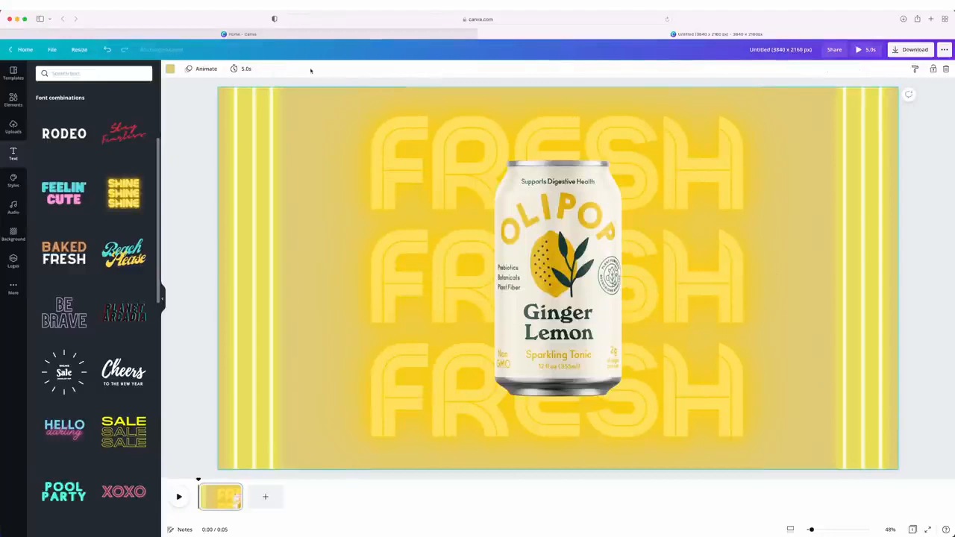
pyautogui.click(275, 237)
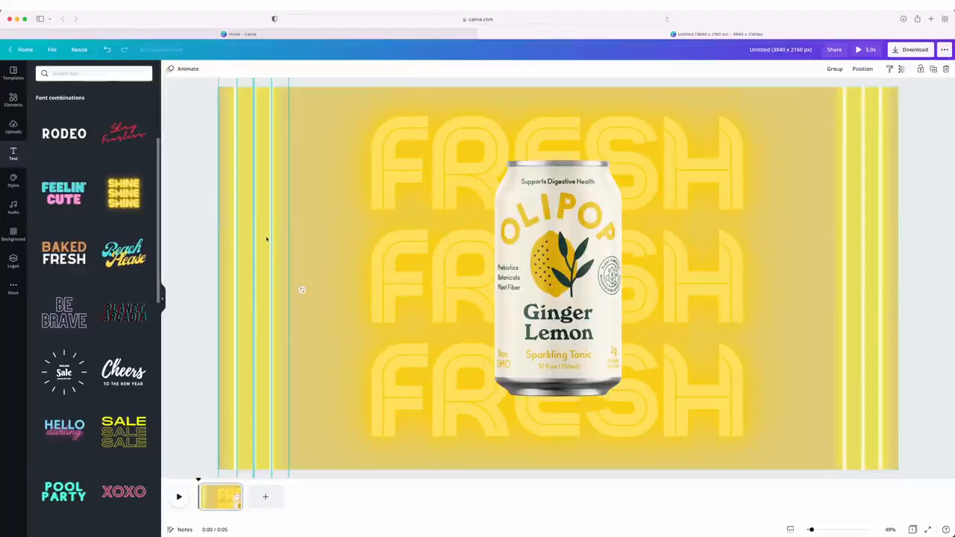
pyautogui.moveTo(266, 238); pyautogui.dragTo(306, 237)
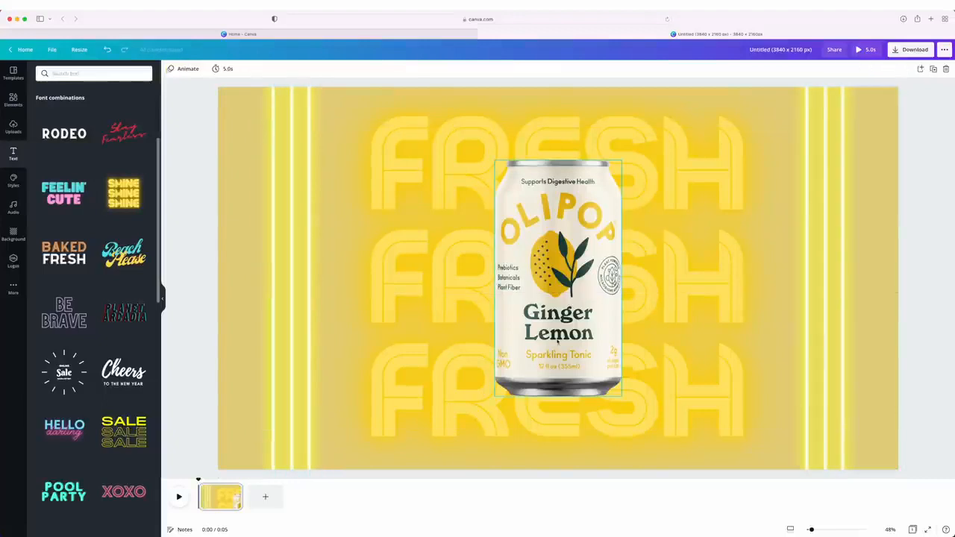
# Add a Backdrop shadow to the Ginger Lemon can
pyautogui.click(545, 331)
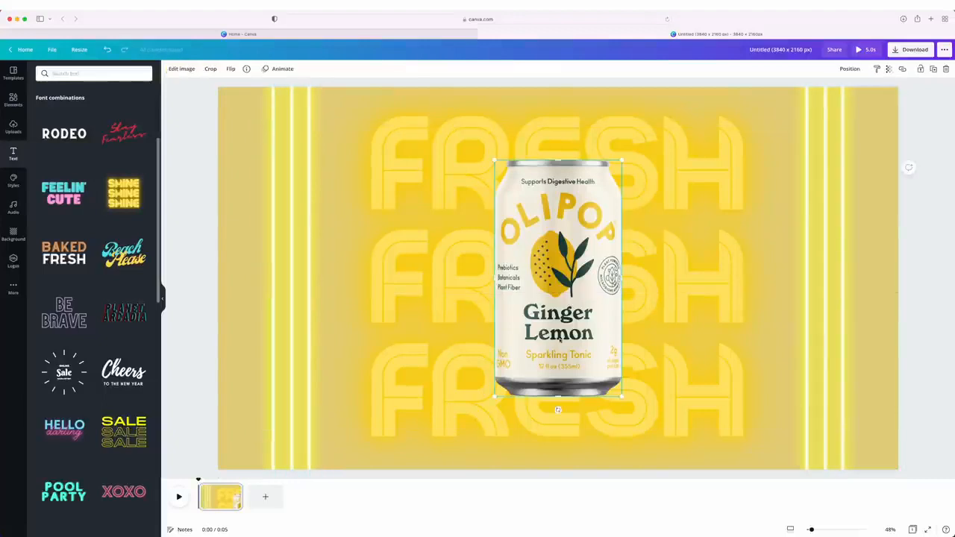
pyautogui.click(189, 73)
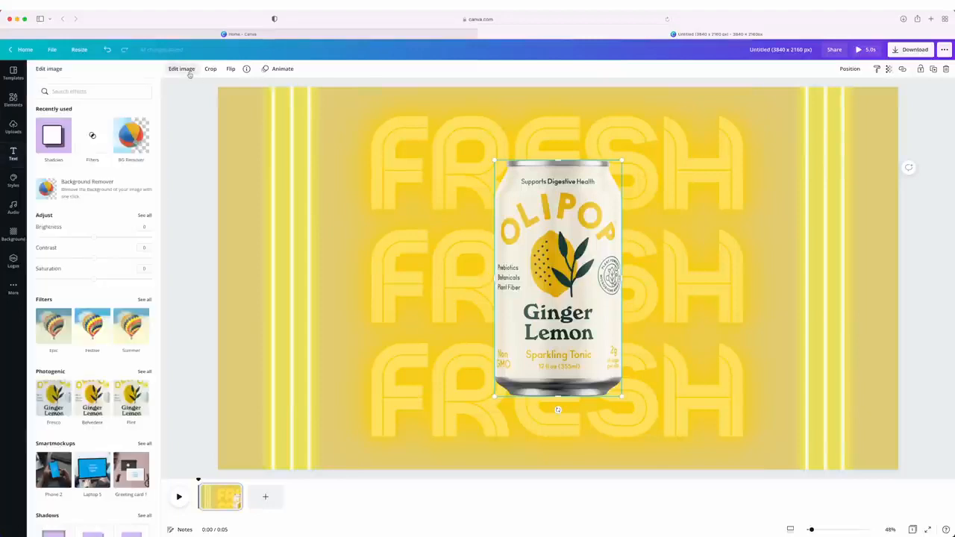
pyautogui.click(54, 137)
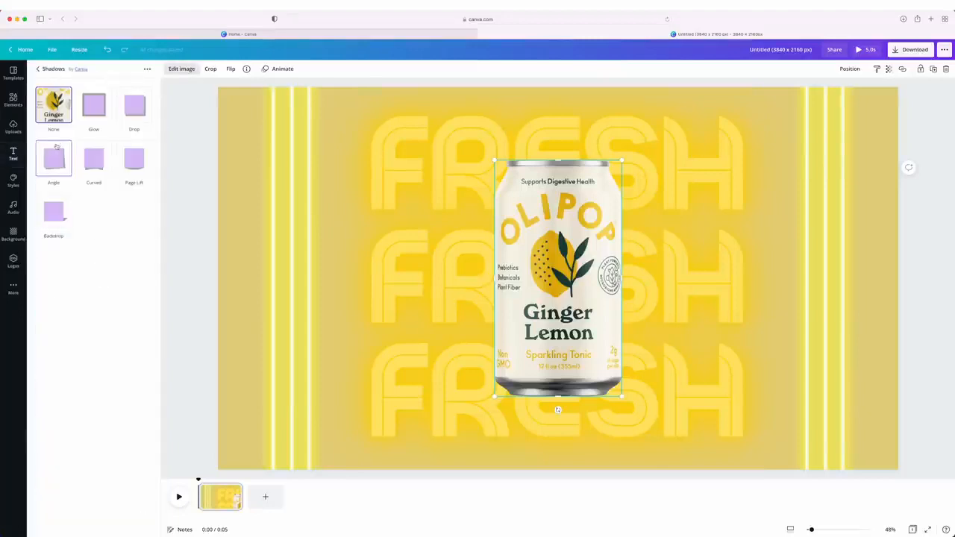
pyautogui.click(57, 219)
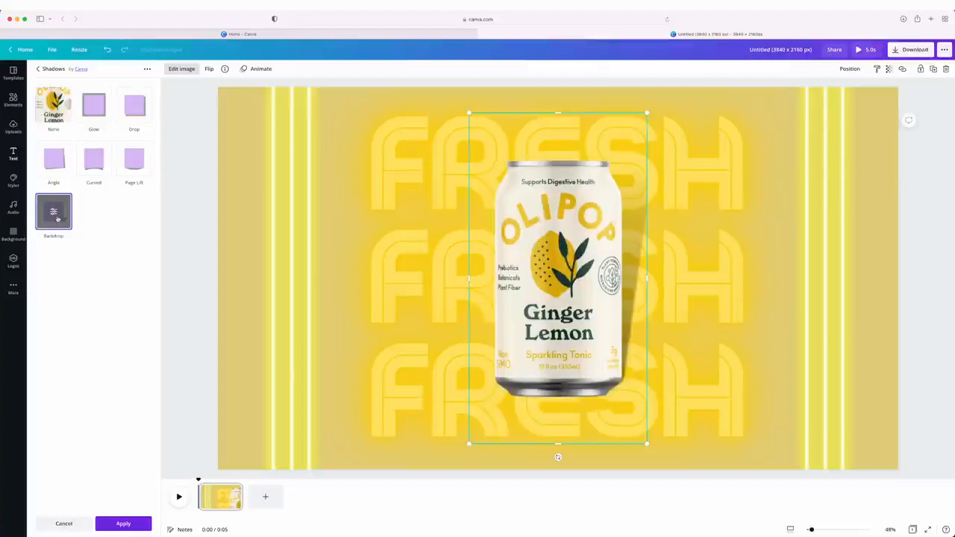
pyautogui.click(307, 208)
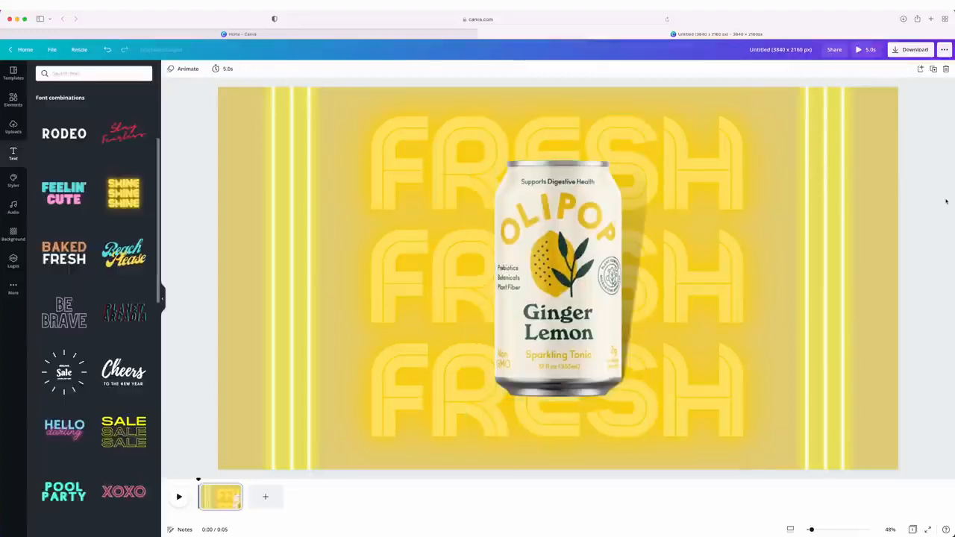
# Play the video once and try the Breathe animation on the whole page
pyautogui.click(179, 496)
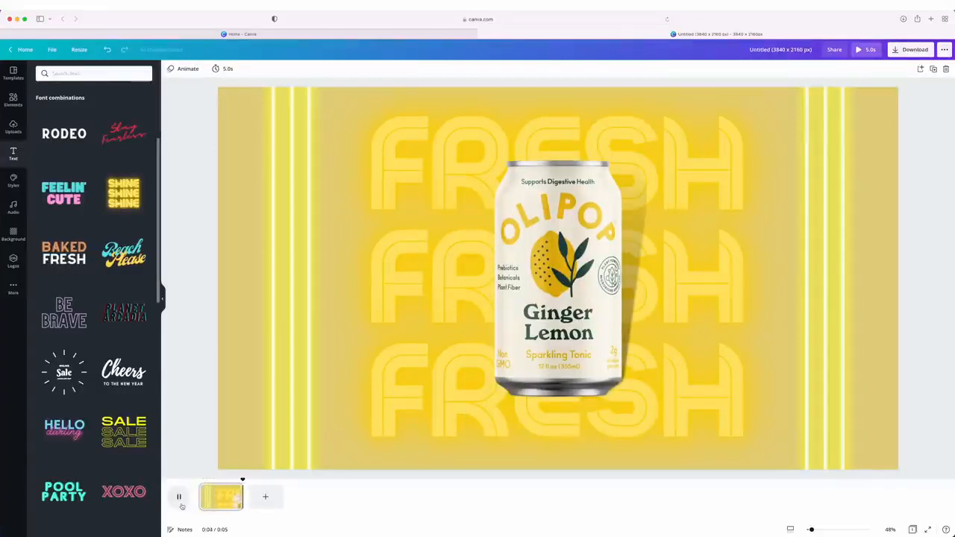
pyautogui.click(185, 68)
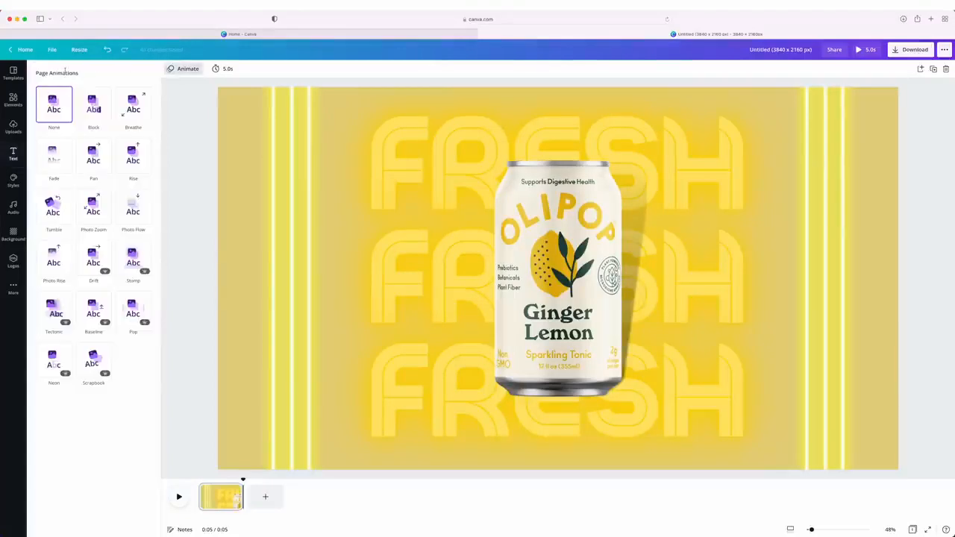
pyautogui.click(121, 102)
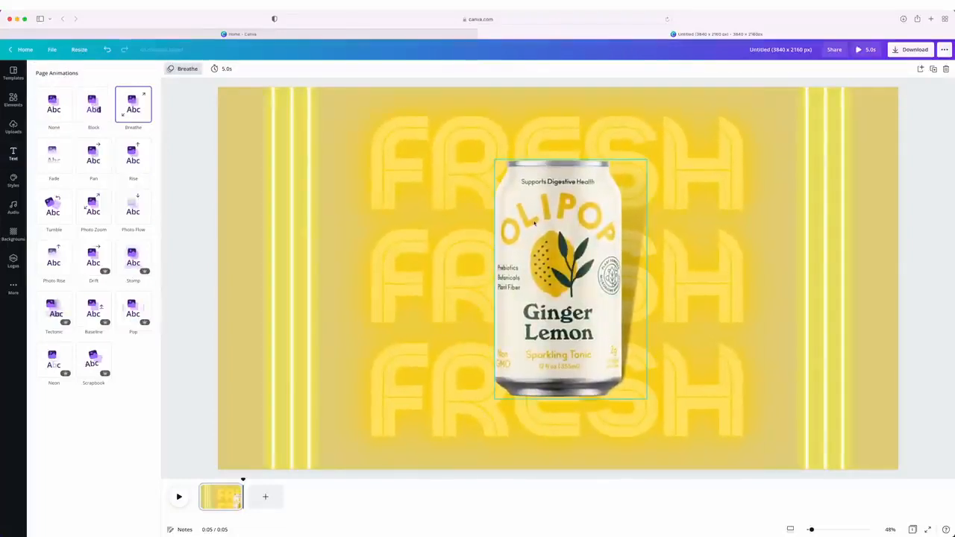
# Try the Tumble, Fade and Rise photo animations on the can
pyautogui.click(534, 223)
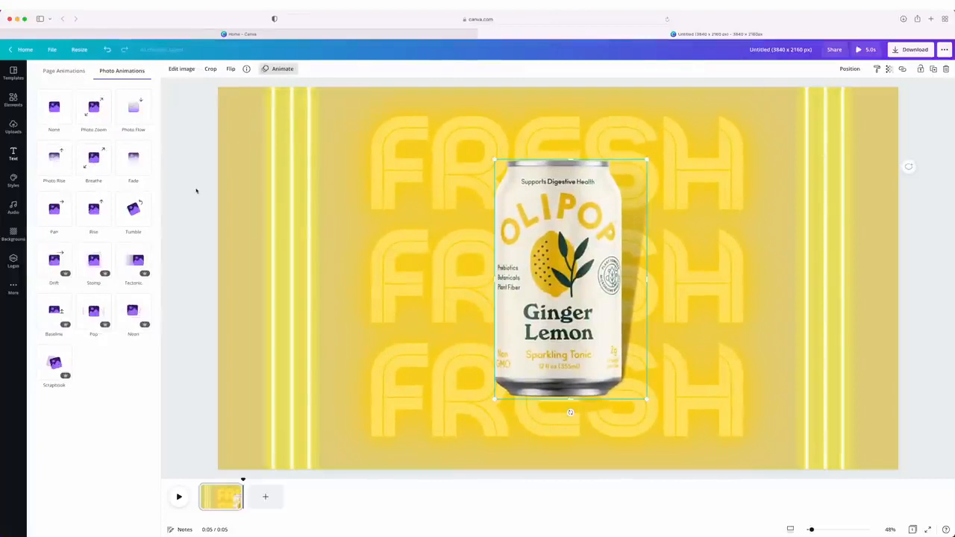
pyautogui.click(145, 203)
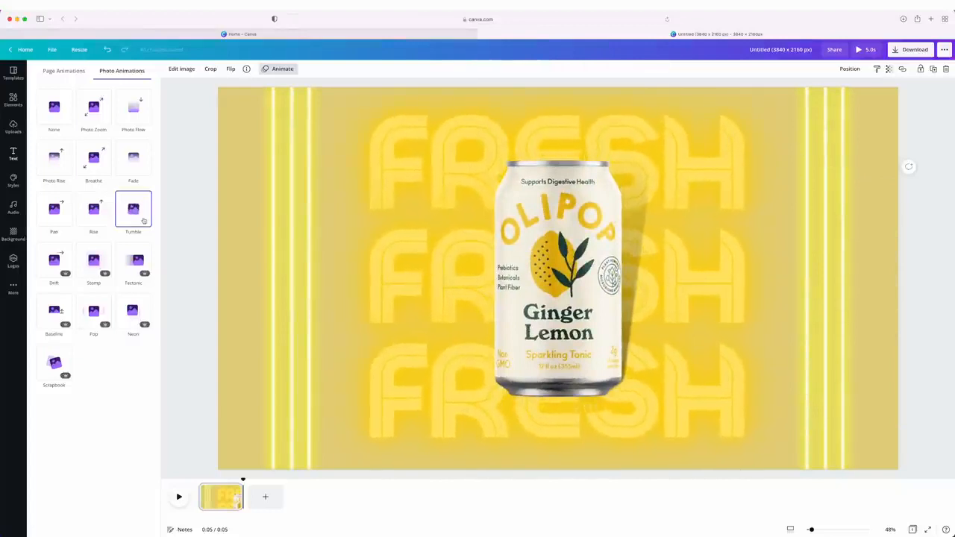
pyautogui.click(140, 165)
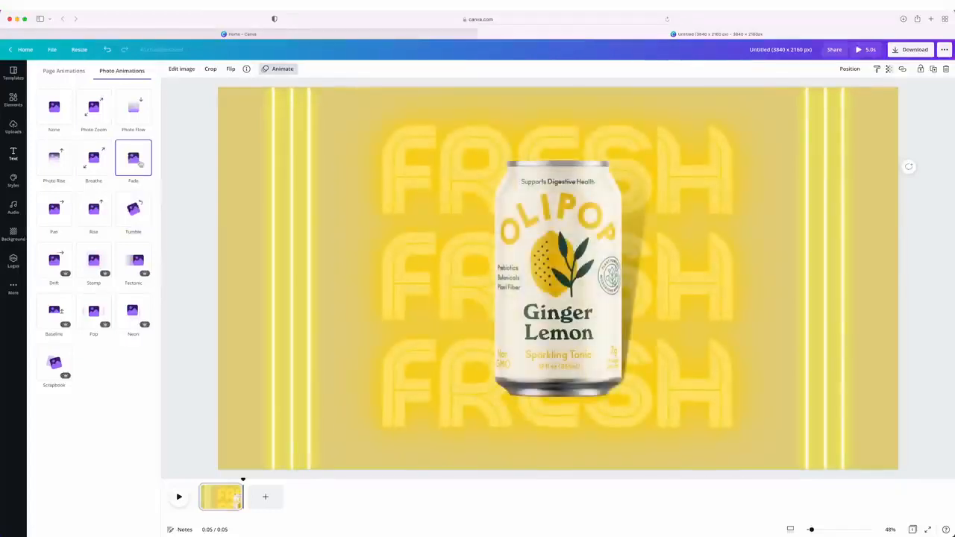
pyautogui.click(96, 217)
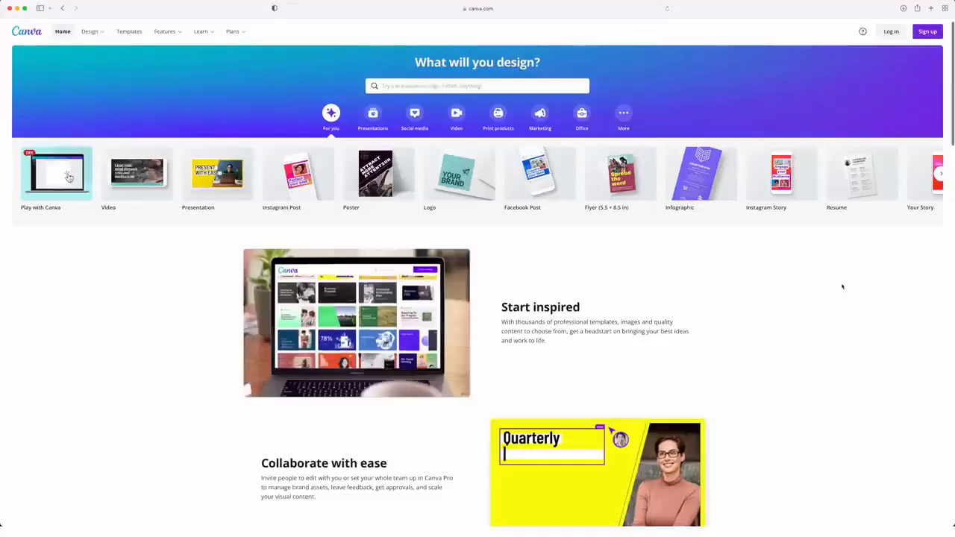
pyautogui.scroll(-1, 841, 286)
pyautogui.scroll(-5, 841, 286)
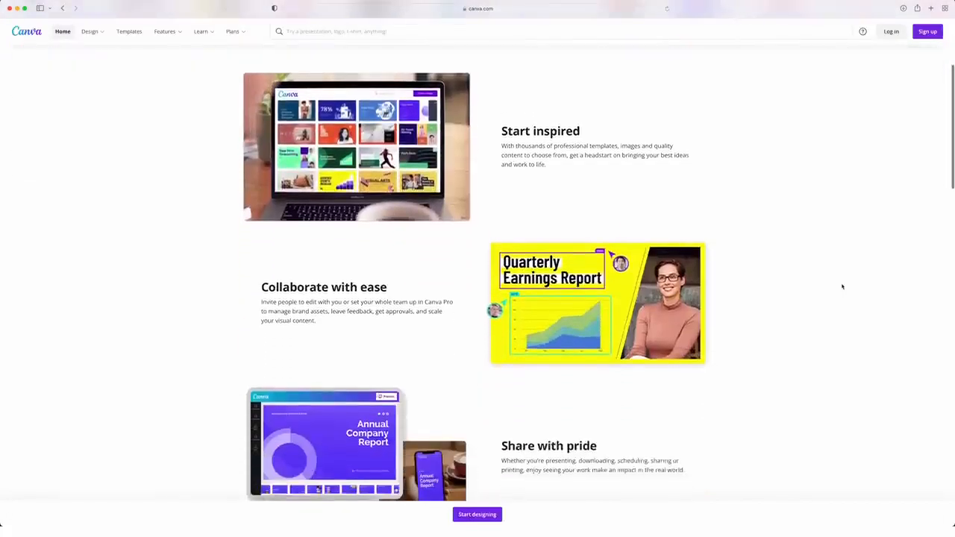
pyautogui.scroll(-4, 842, 286)
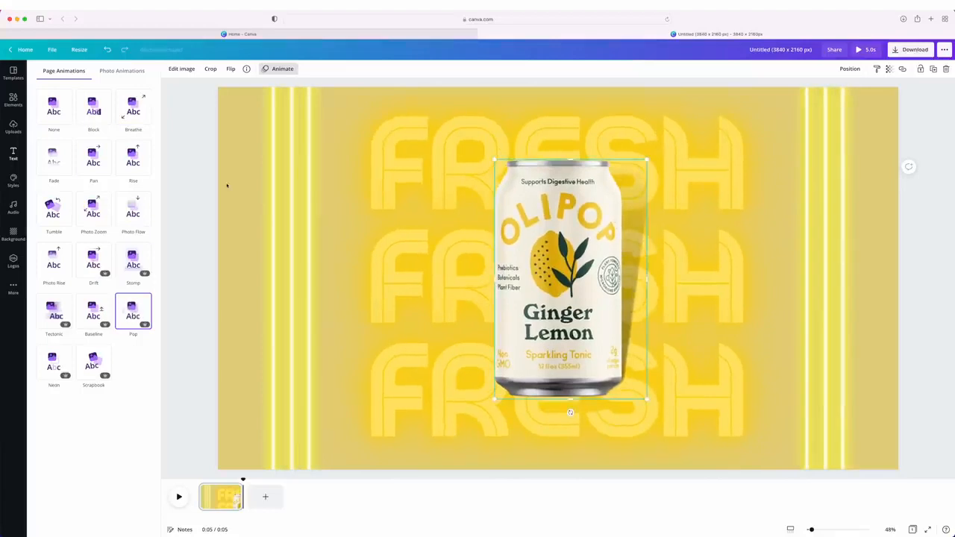
# Select the neon lines on both sides of the page and give them the Baseline photo animation
pyautogui.moveTo(203, 118); pyautogui.dragTo(327, 186)
pyautogui.moveTo(861, 147); pyautogui.dragTo(800, 181)
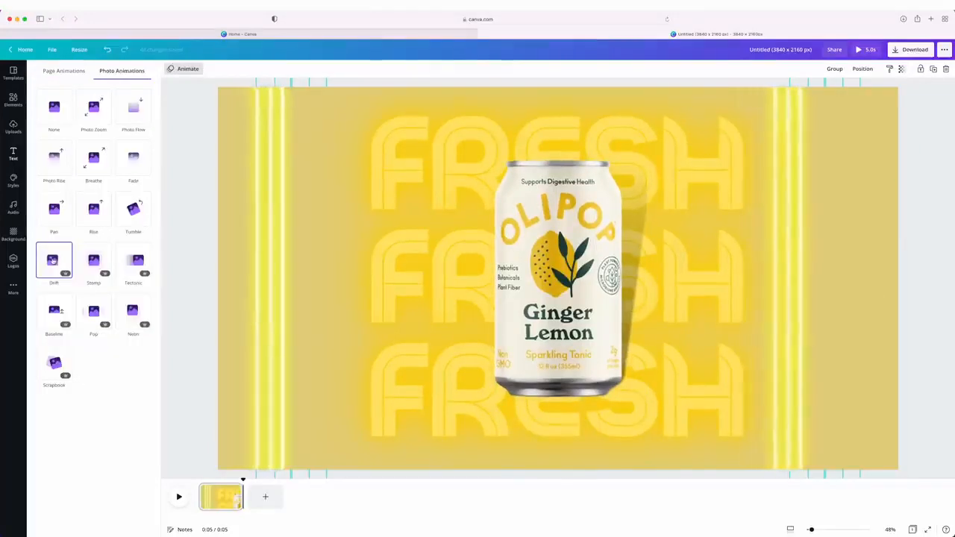
pyautogui.click(54, 308)
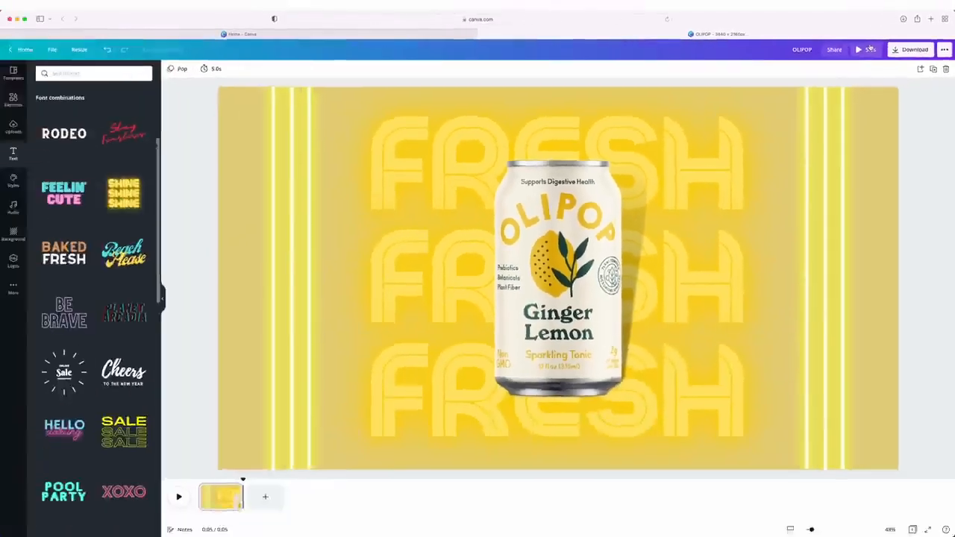
# Preview the animated video and duplicate the page
pyautogui.click(866, 48)
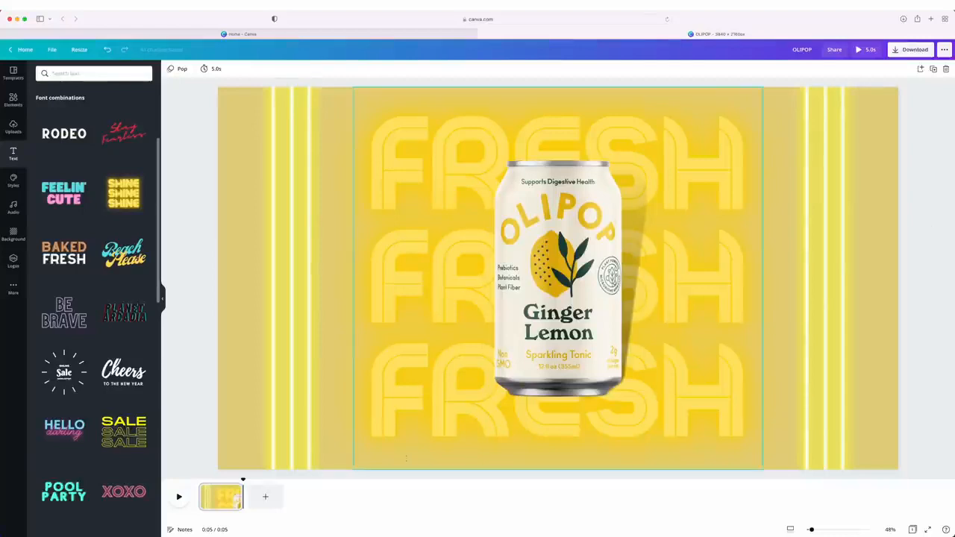
pyautogui.rightClick(222, 496)
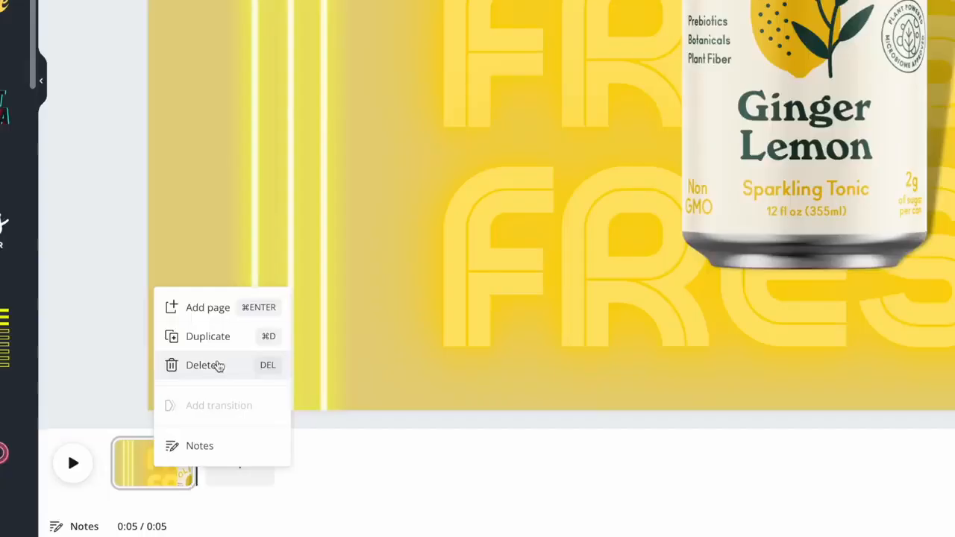
pyautogui.click(217, 340)
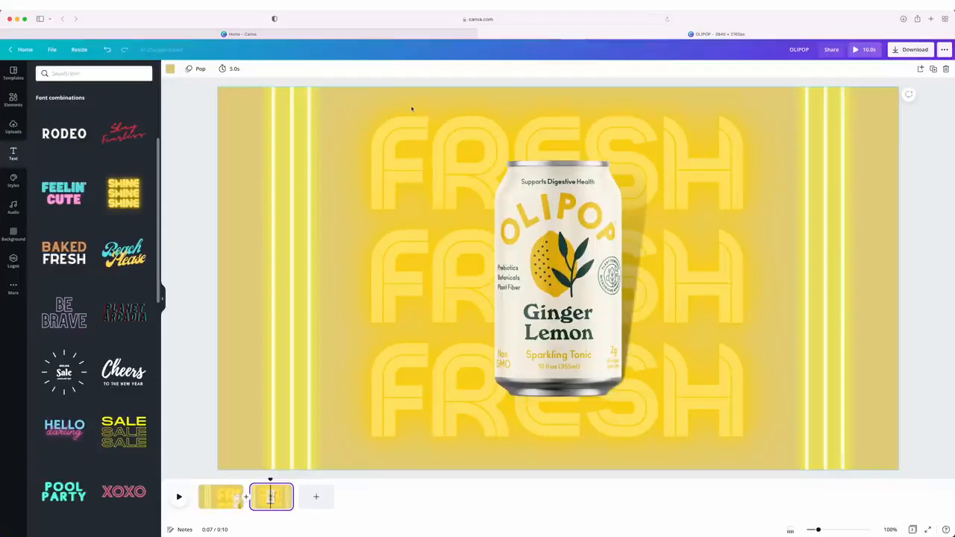
# On the duplicated page, replace the Ginger Lemon can with the uploaded Vintage Cola can at the page center
pyautogui.click(16, 131)
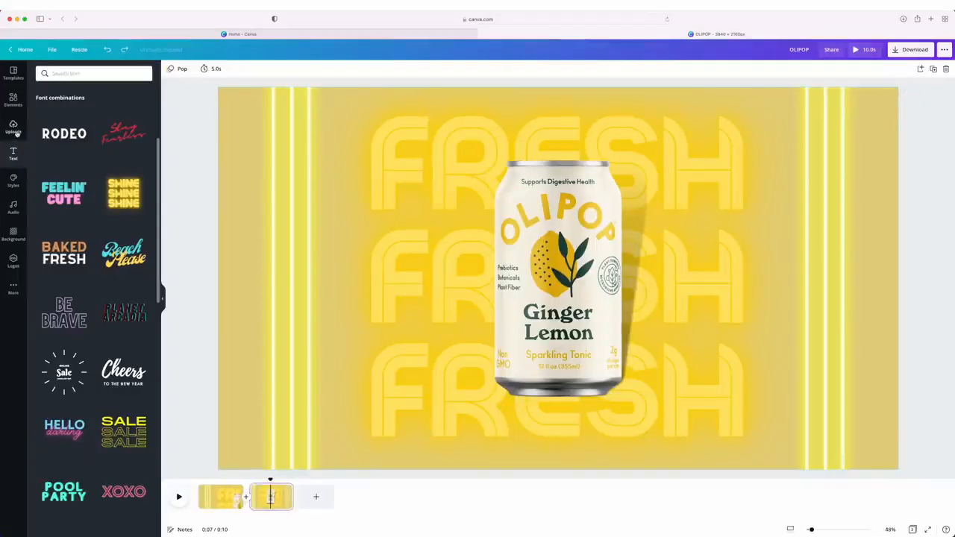
pyautogui.click(51, 173)
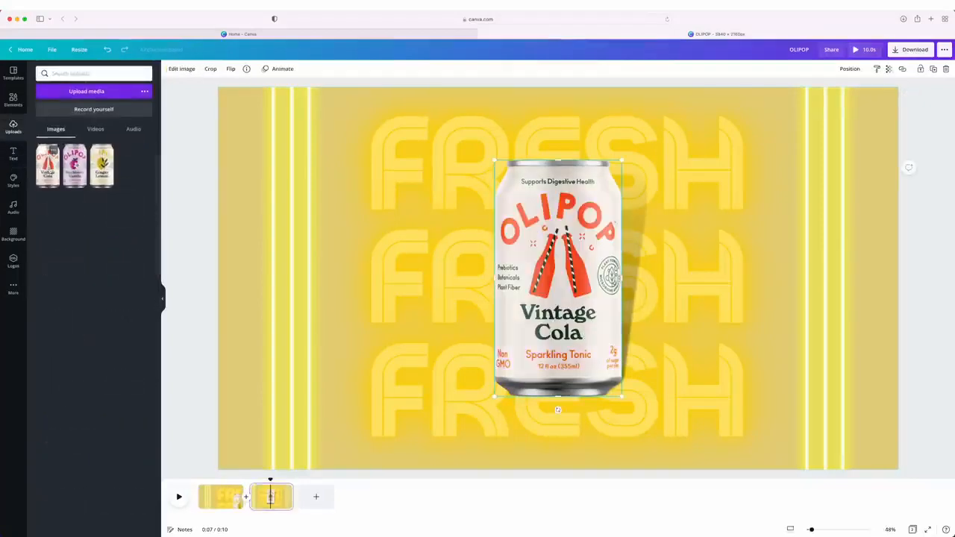
pyautogui.moveTo(545, 252)
pyautogui.mouseDown()
pyautogui.moveTo(493, 252)
pyautogui.moveTo(558, 266)
pyautogui.mouseUp()
pyautogui.click(589, 255)
pyautogui.press('Delete')
pyautogui.click(508, 266)
pyautogui.click(236, 105)
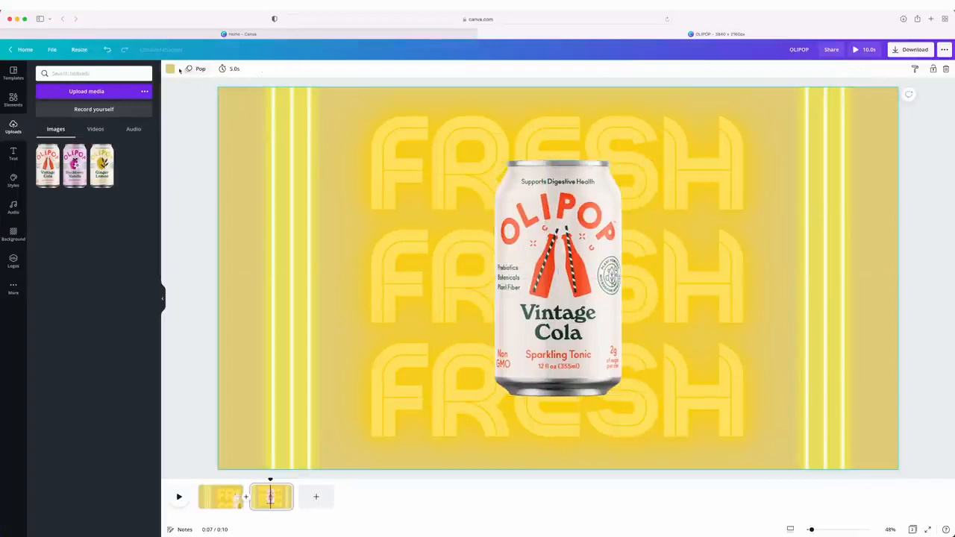
# Try the Vintage Cola can's photo colors on the duplicated page's background and settle on the light coral
pyautogui.click(170, 69)
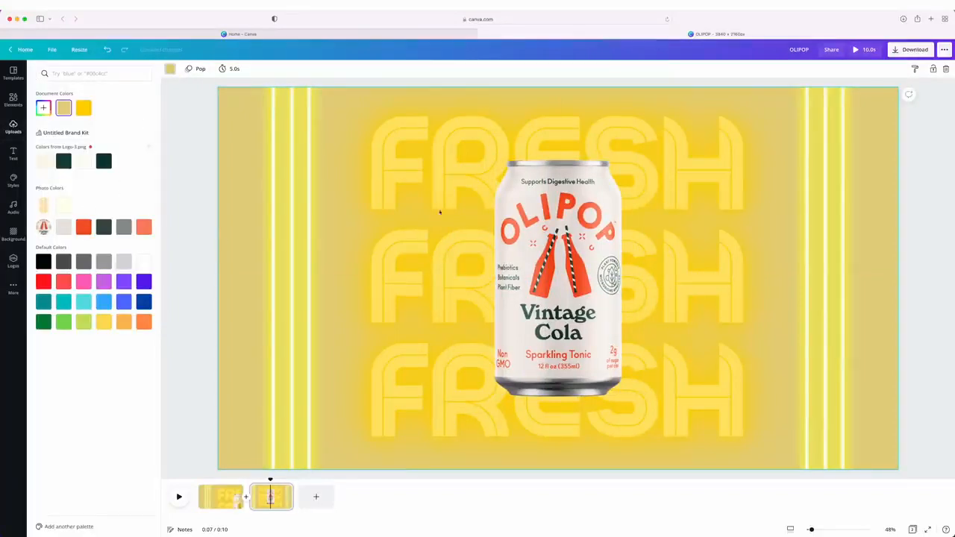
pyautogui.click(84, 227)
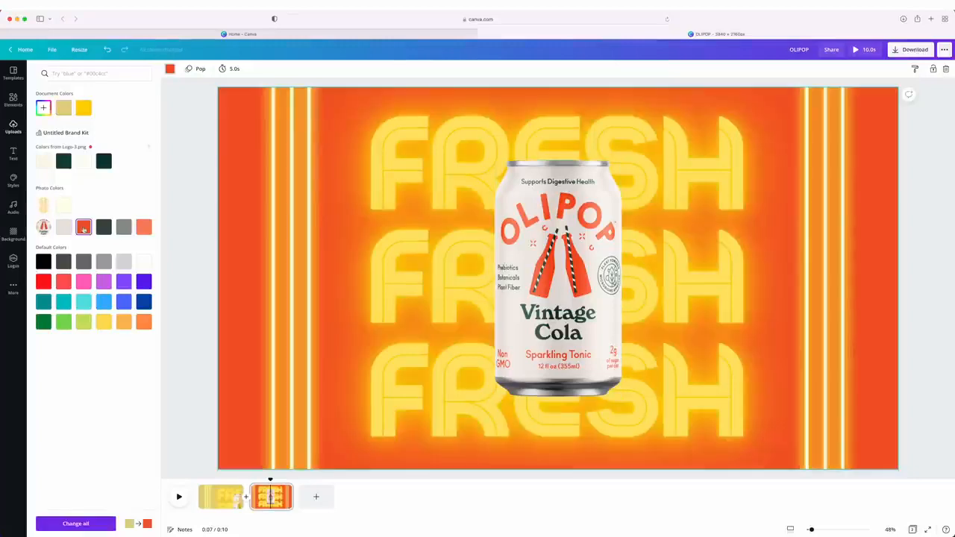
pyautogui.click(103, 227)
pyautogui.click(123, 227)
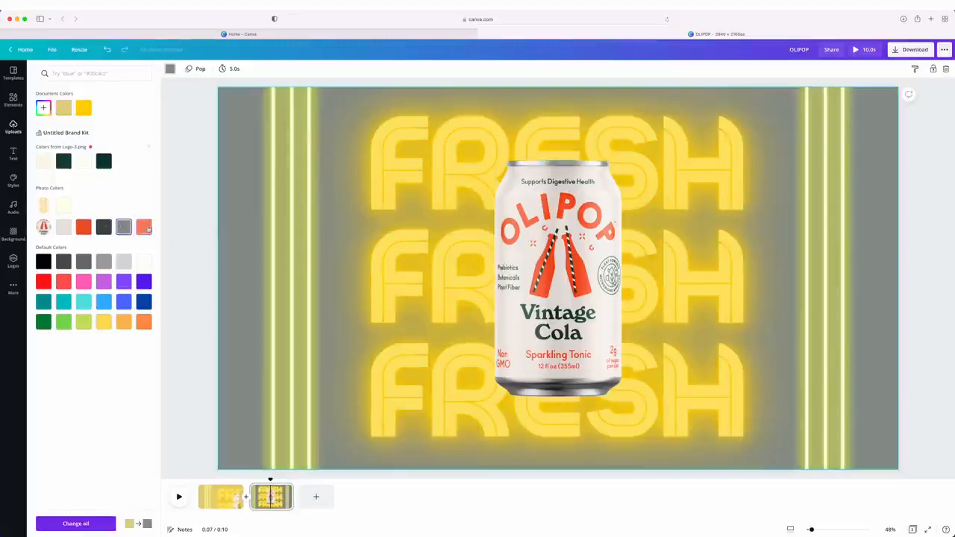
pyautogui.click(143, 227)
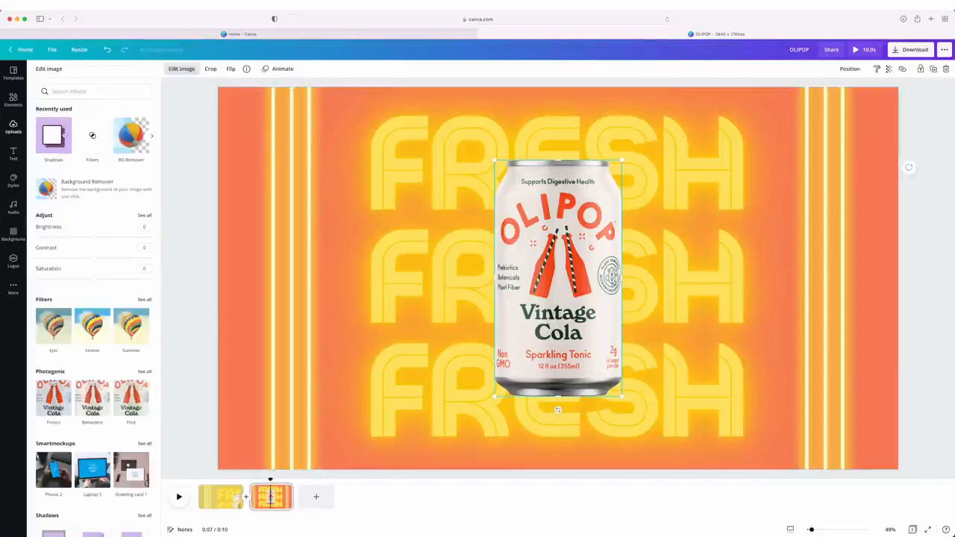
# Apply the Backdrop shadow to the Vintage Cola can and play the page back for comparison with the Ginger Lemon page
pyautogui.click(64, 134)
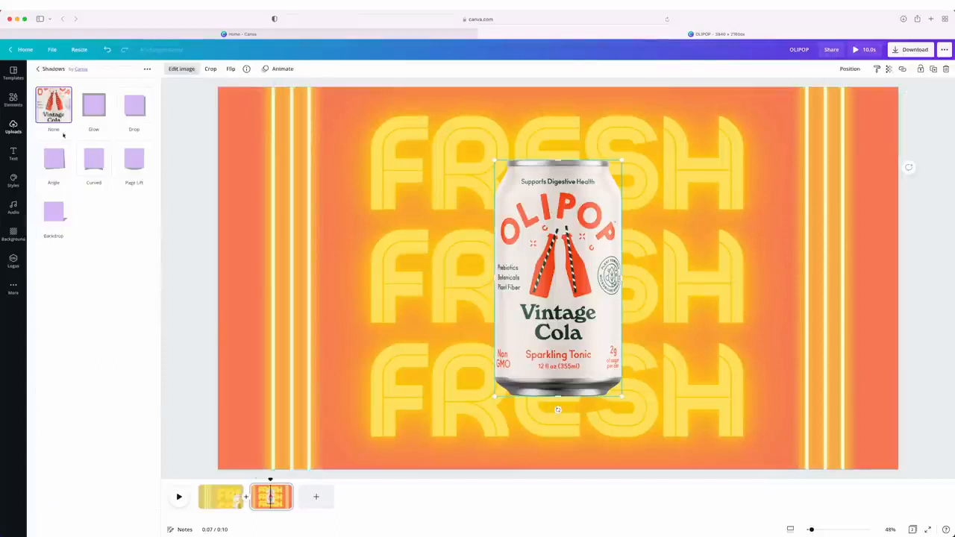
pyautogui.click(53, 212)
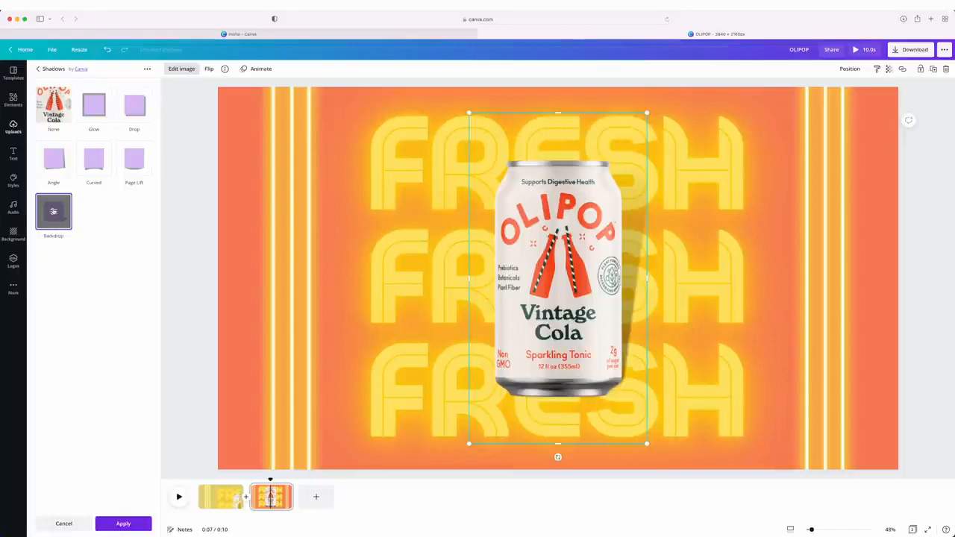
pyautogui.click(123, 523)
pyautogui.click(179, 496)
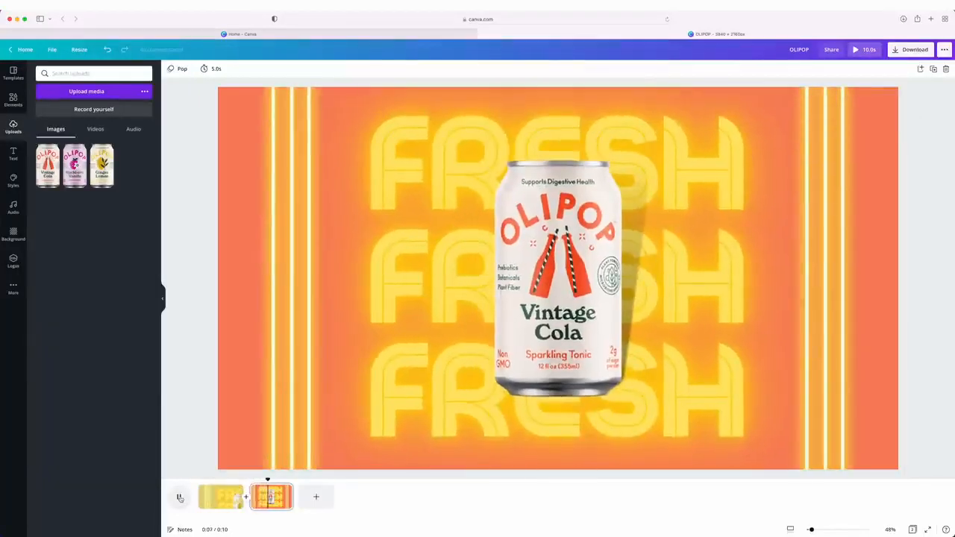
pyautogui.click(215, 495)
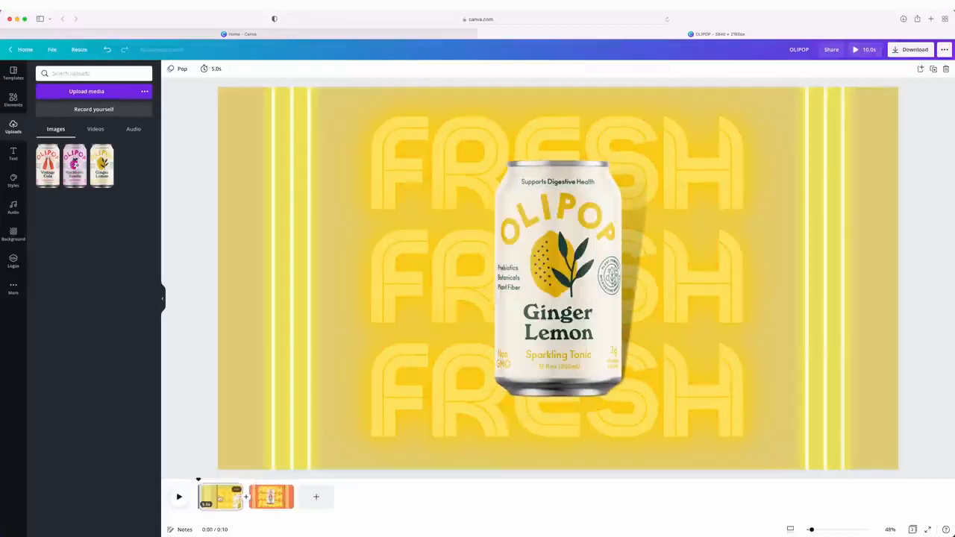
# Set the page timing to 3.5 seconds, apply it to all pages and preview the video
pyautogui.click(257, 502)
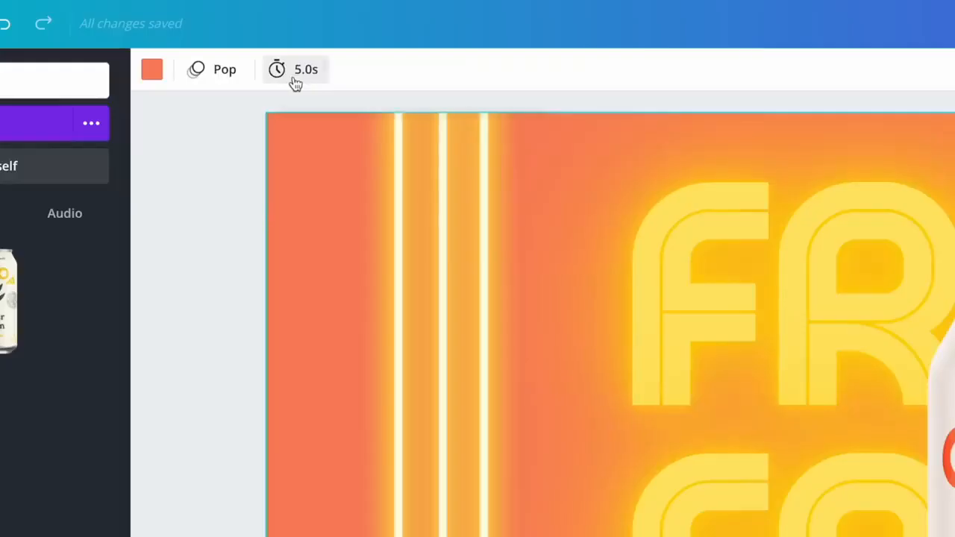
pyautogui.click(228, 70)
pyautogui.write('3')
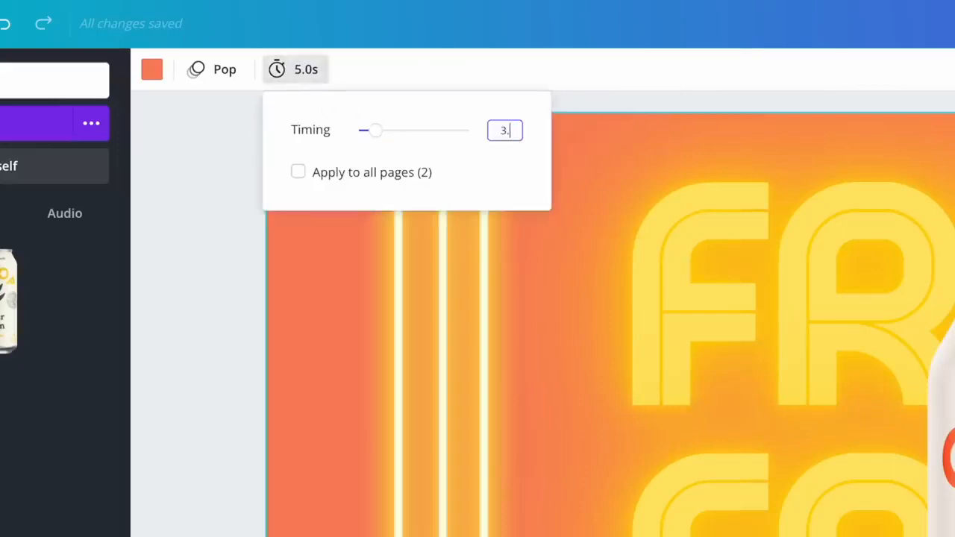
pyautogui.write('.5')
pyautogui.press('Return')
pyautogui.click(384, 178)
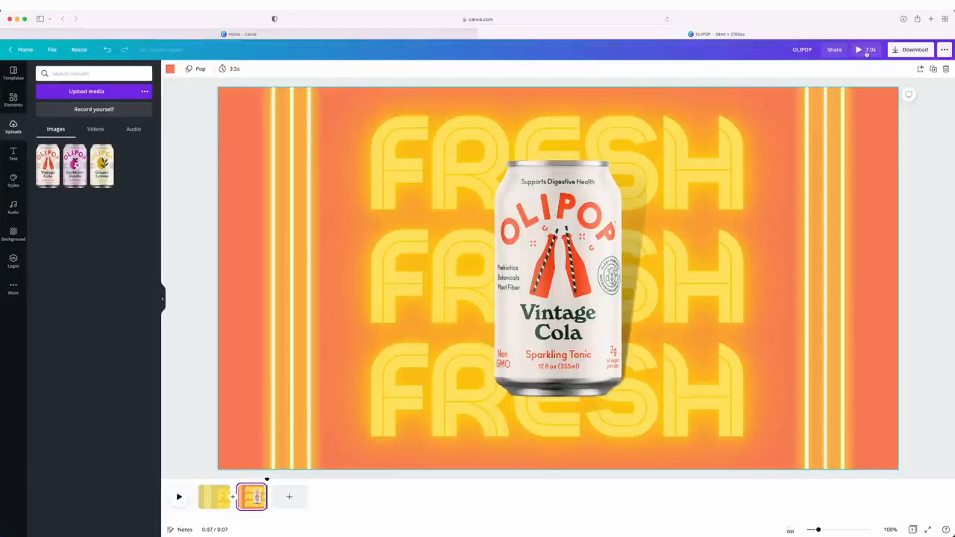
pyautogui.click(866, 51)
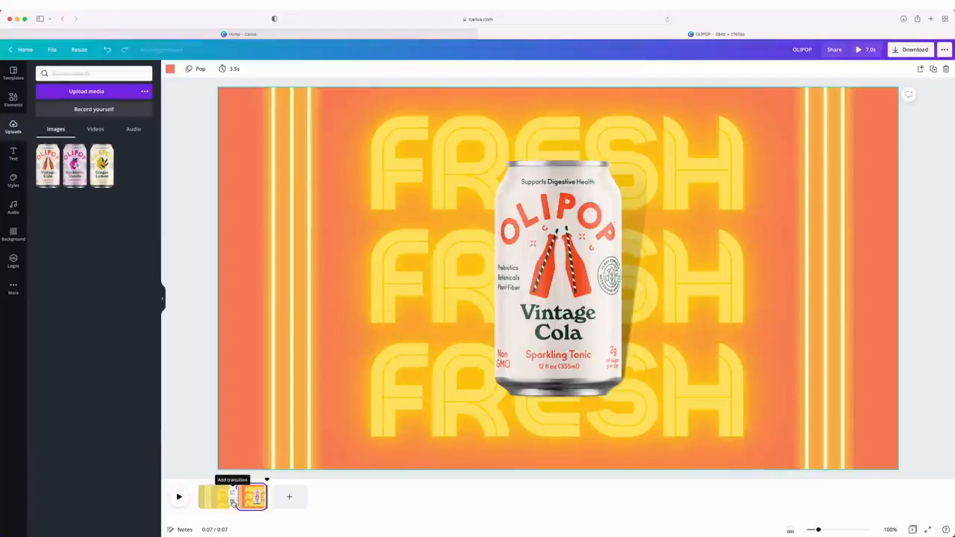
# Add a Circle Wipe transition with direction Out between the Ginger Lemon and Vintage Cola pages and preview it
pyautogui.click(337, 482)
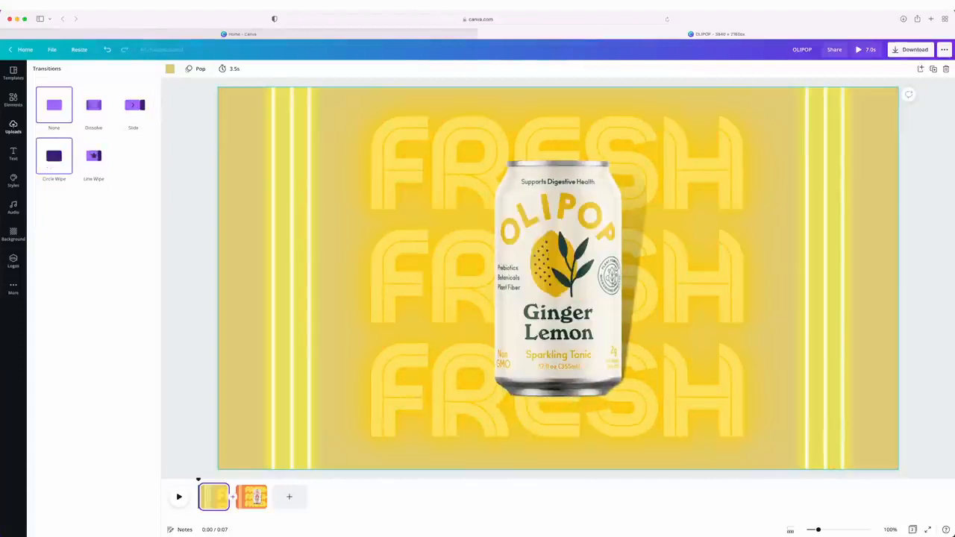
pyautogui.click(48, 165)
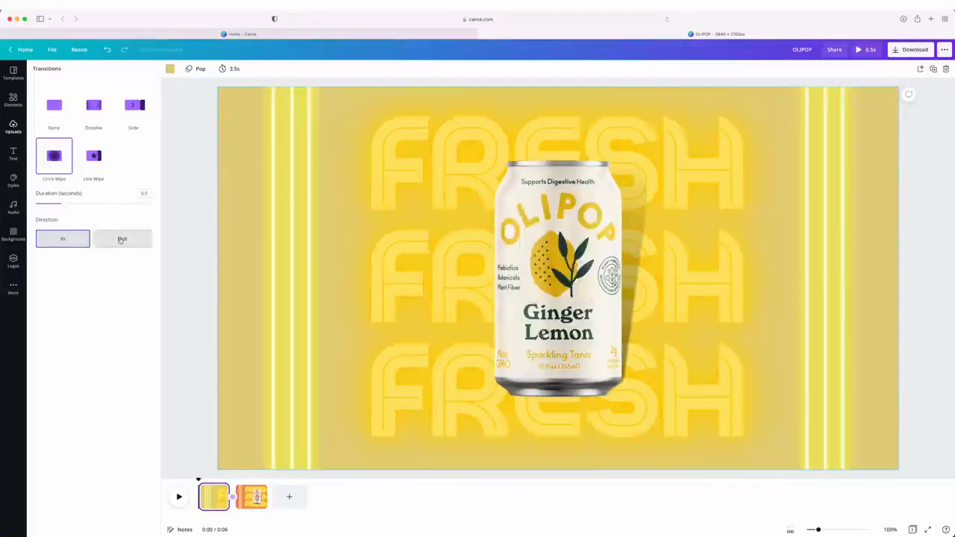
pyautogui.click(121, 239)
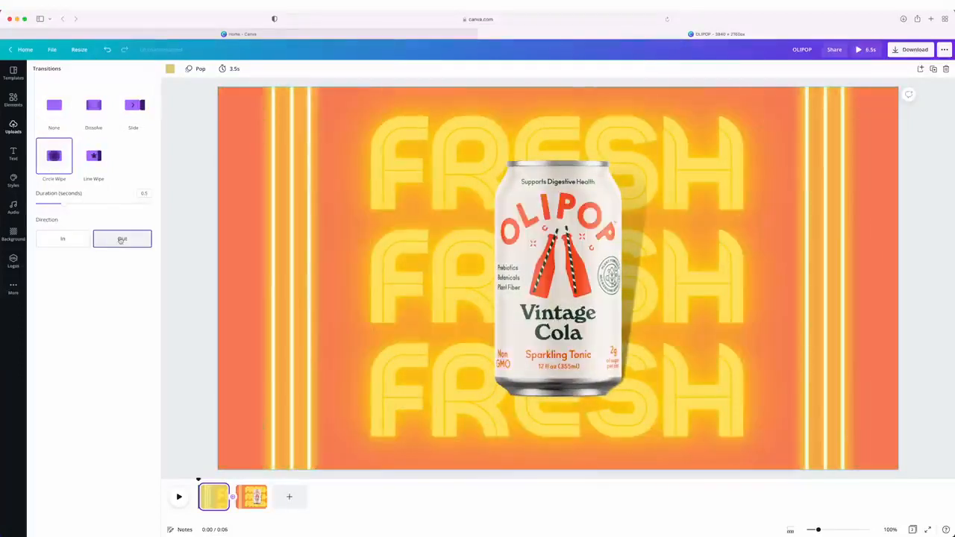
pyautogui.press('Escape')
pyautogui.click(861, 52)
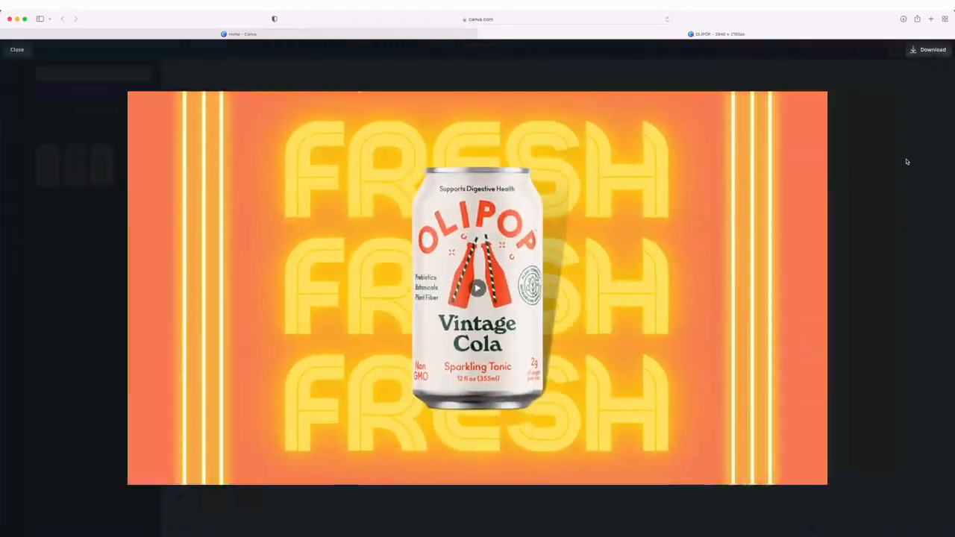
pyautogui.press('Escape')
# Change the neon background text on the Vintage Cola page from FRESH to TASTY on all three lines
pyautogui.click(242, 486)
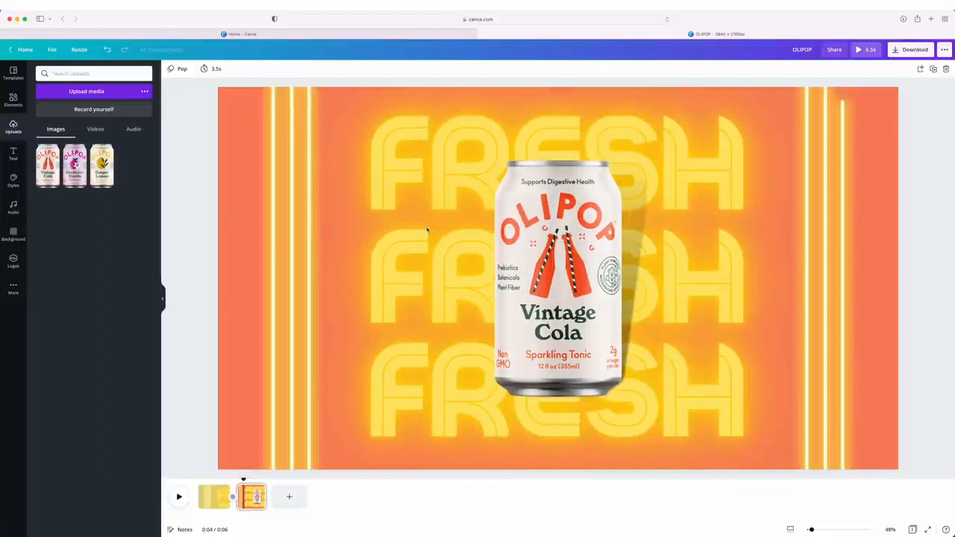
pyautogui.click(434, 164)
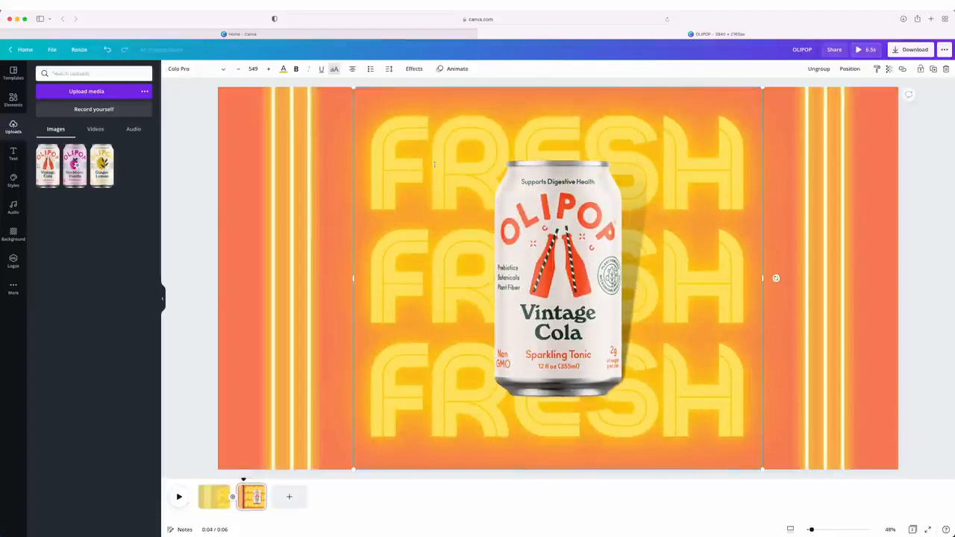
pyautogui.doubleClick(434, 164)
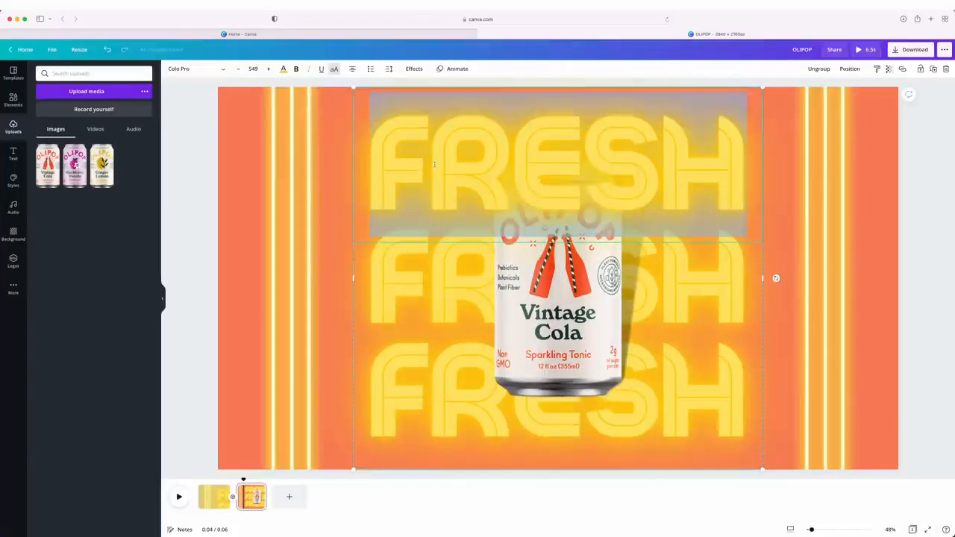
pyautogui.write('TASTY')
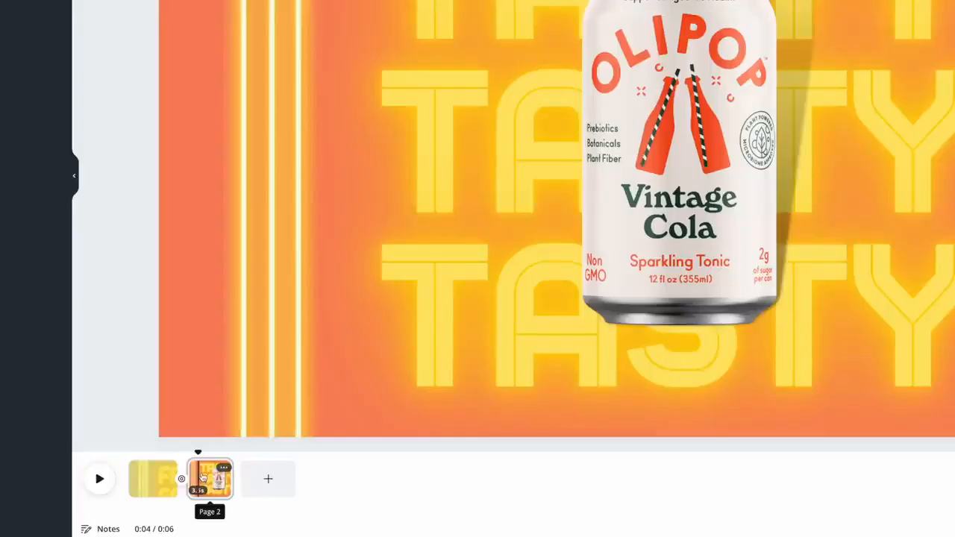
# Duplicate the Vintage Cola page and replace the copy's can and shadow with the uploaded Blackberry Vanilla can at the center
pyautogui.rightClick(201, 478)
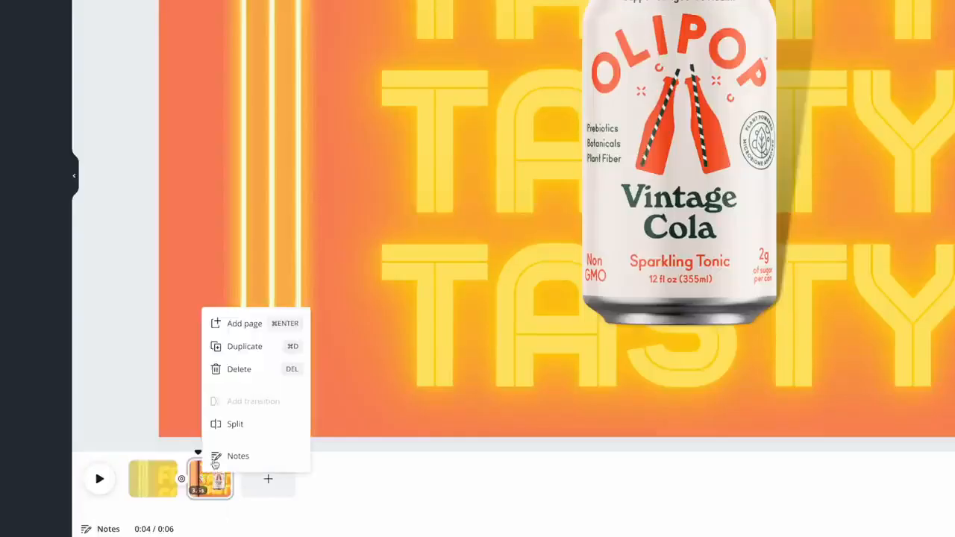
pyautogui.click(252, 348)
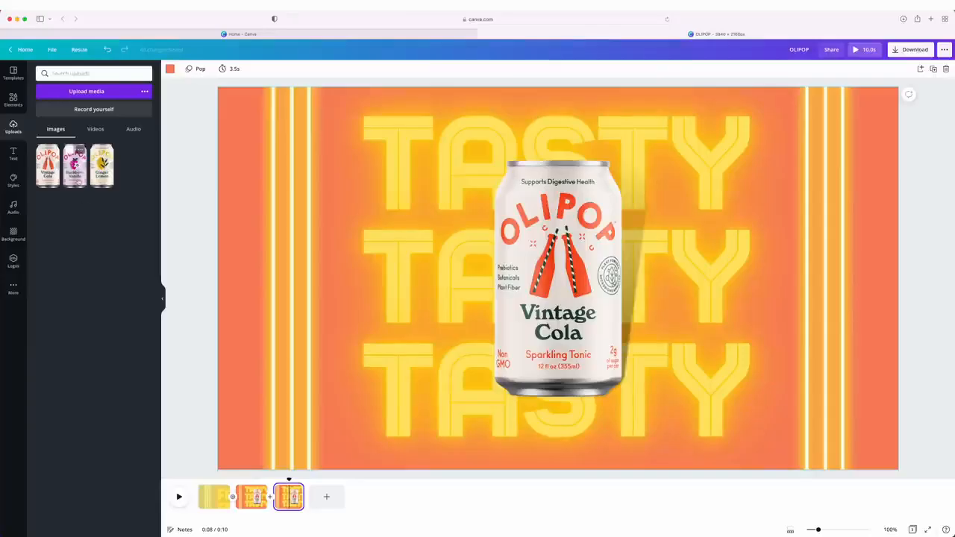
pyautogui.click(75, 168)
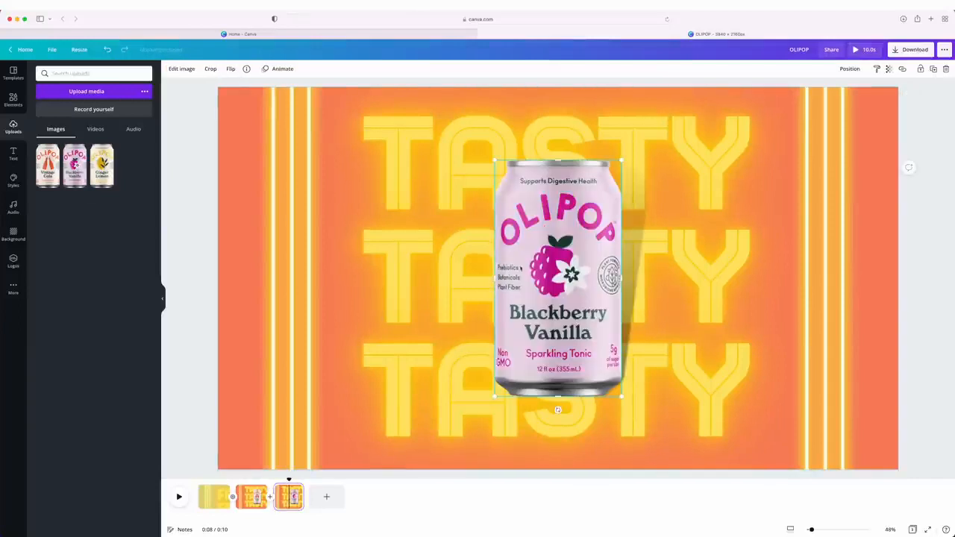
pyautogui.moveTo(540, 261); pyautogui.dragTo(552, 287)
pyautogui.click(571, 281)
pyautogui.press('Delete')
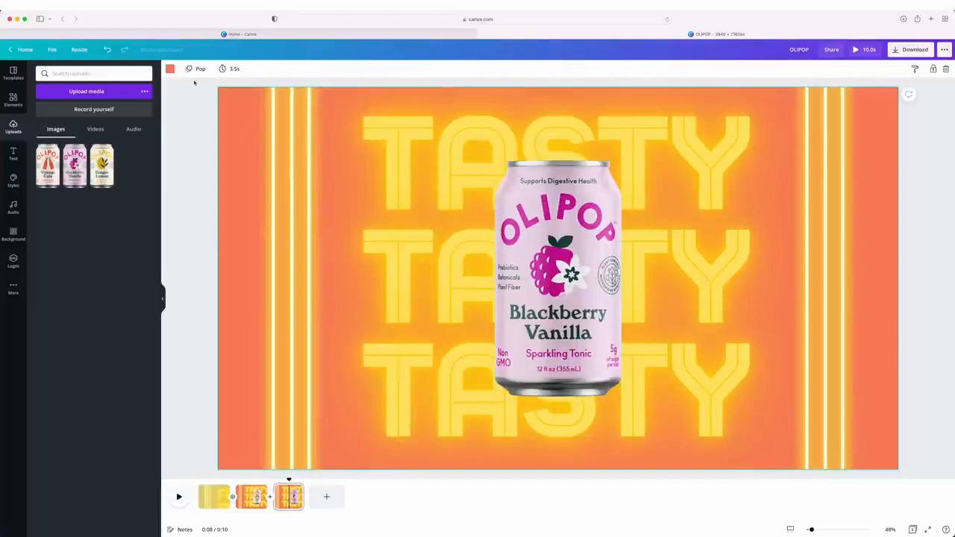
# Set the Blackberry Vanilla page's background to the pink photo color and change its three text lines to HEALTHY
pyautogui.click(170, 68)
pyautogui.click(142, 227)
pyautogui.click(776, 278)
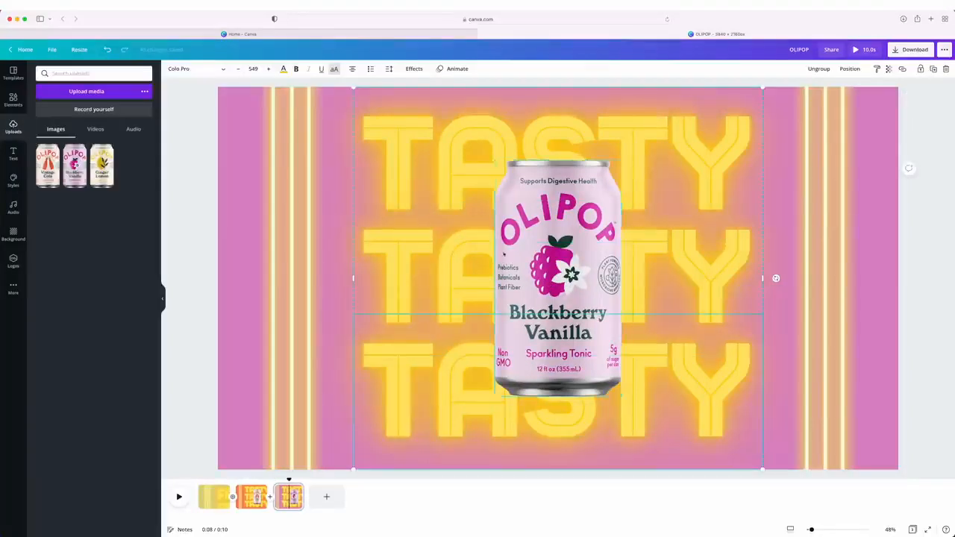
pyautogui.doubleClick(422, 187)
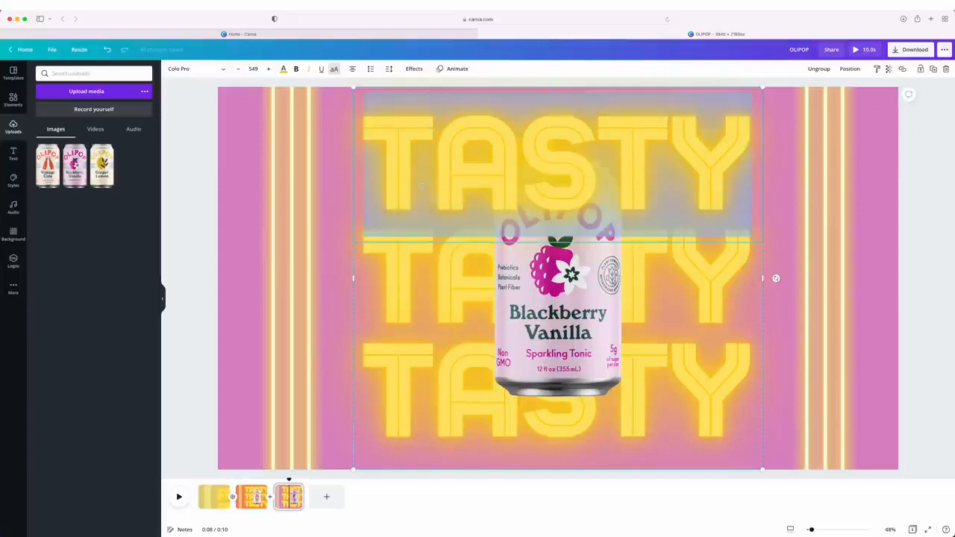
pyautogui.write('HEALTHY')
# Give the Blackberry Vanilla can the Pop photo animation
pyautogui.click(558, 217)
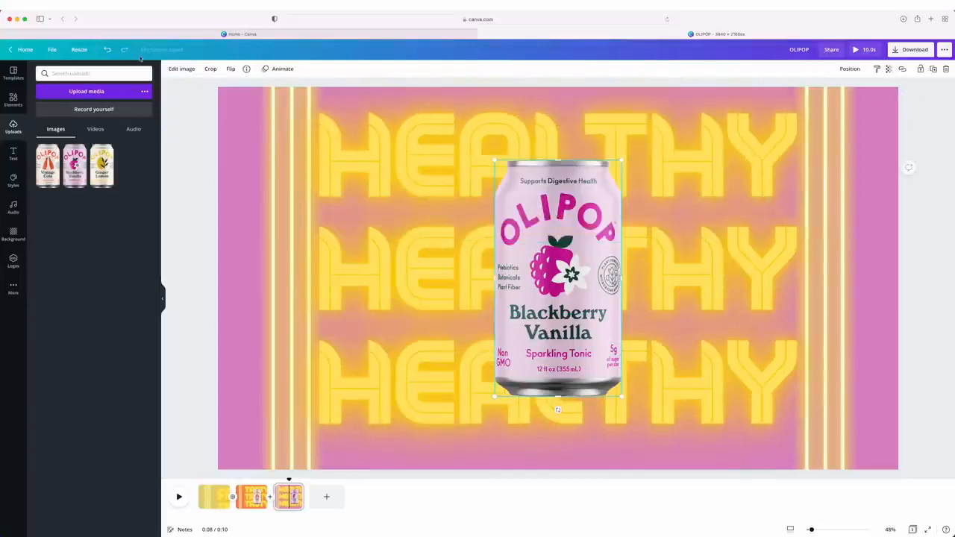
pyautogui.click(181, 68)
pyautogui.click(141, 298)
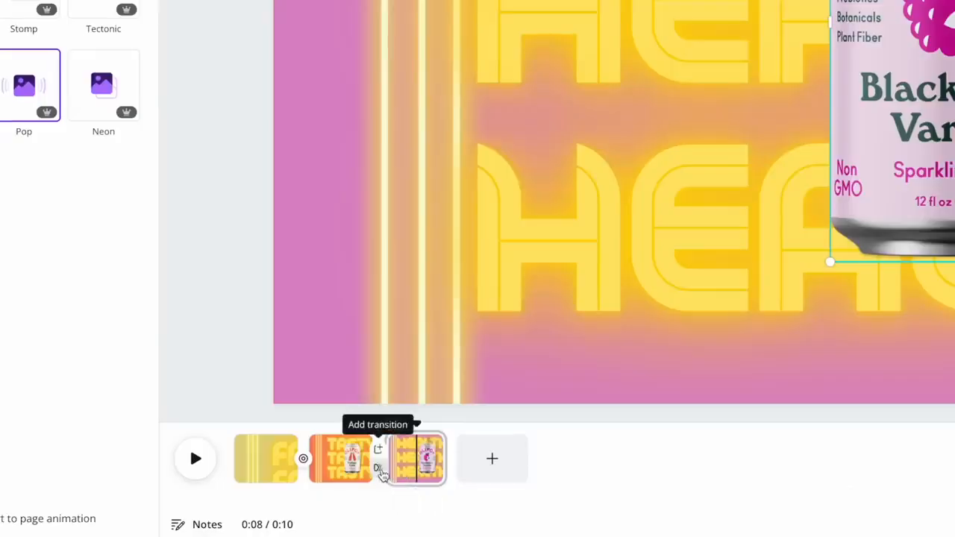
# Add a Circle Wipe transition with direction Out between the Vintage Cola and Blackberry Vanilla pages
pyautogui.click(379, 468)
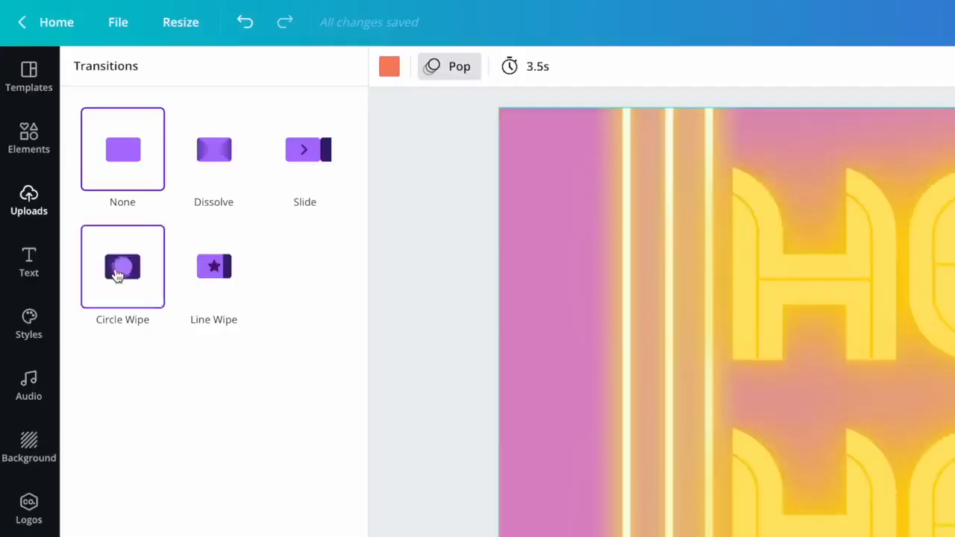
pyautogui.click(118, 274)
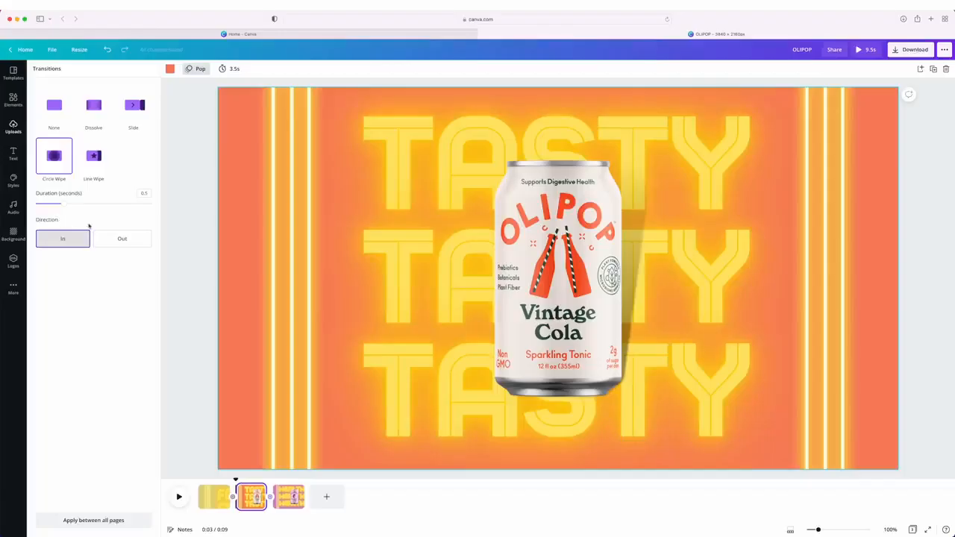
pyautogui.click(122, 238)
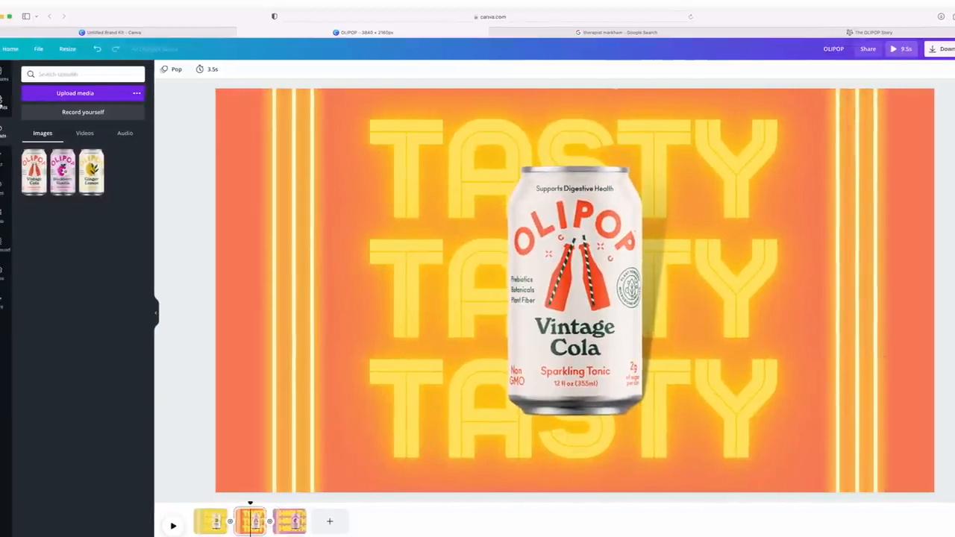
# Browse the Stickers graphics and add the trending white sparkle sticker to the Vintage Cola page
pyautogui.click(2, 103)
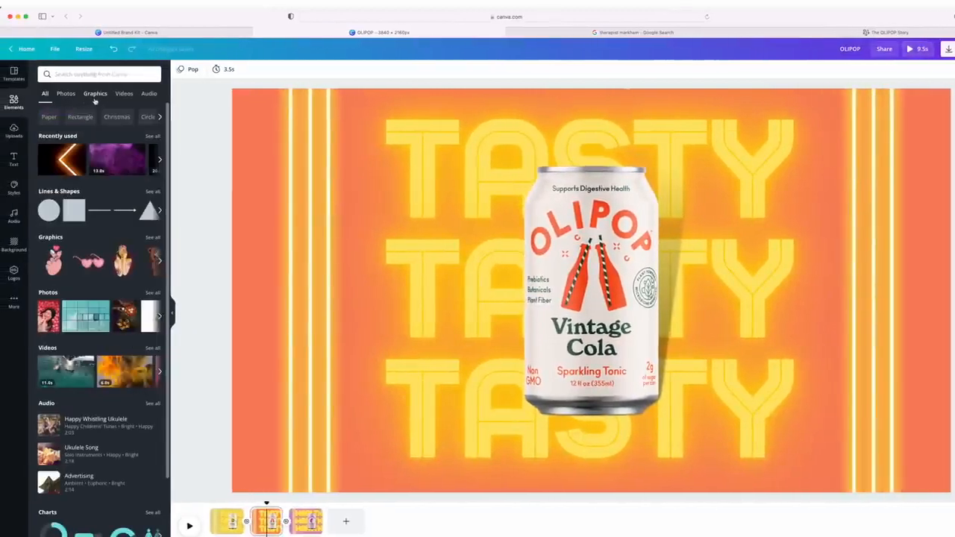
pyautogui.click(95, 94)
pyautogui.click(49, 301)
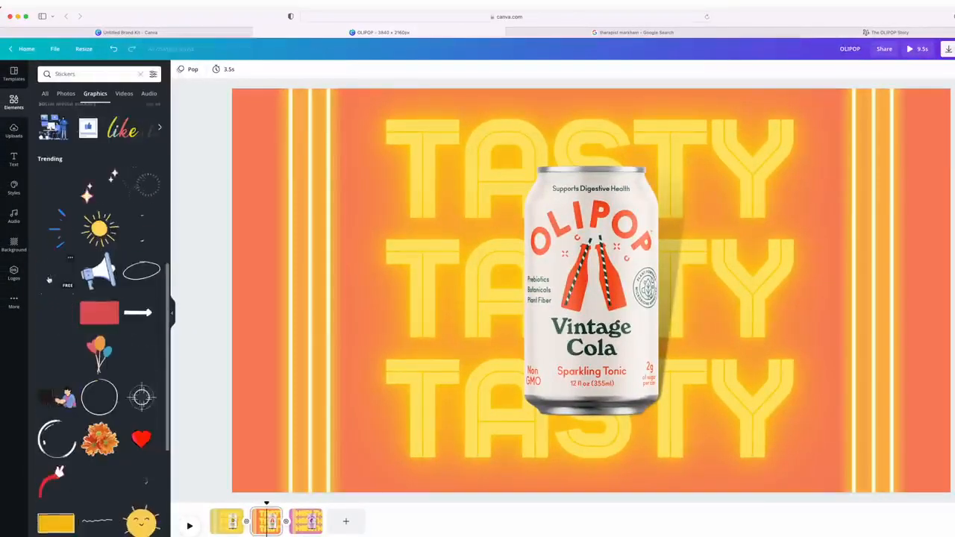
pyautogui.moveTo(57, 270); pyautogui.dragTo(529, 219)
# Shrink the sparkle sticker beside the can's upper right shoulder and place a copy rotated -180° at its lower left
pyautogui.moveTo(701, 418); pyautogui.dragTo(687, 231)
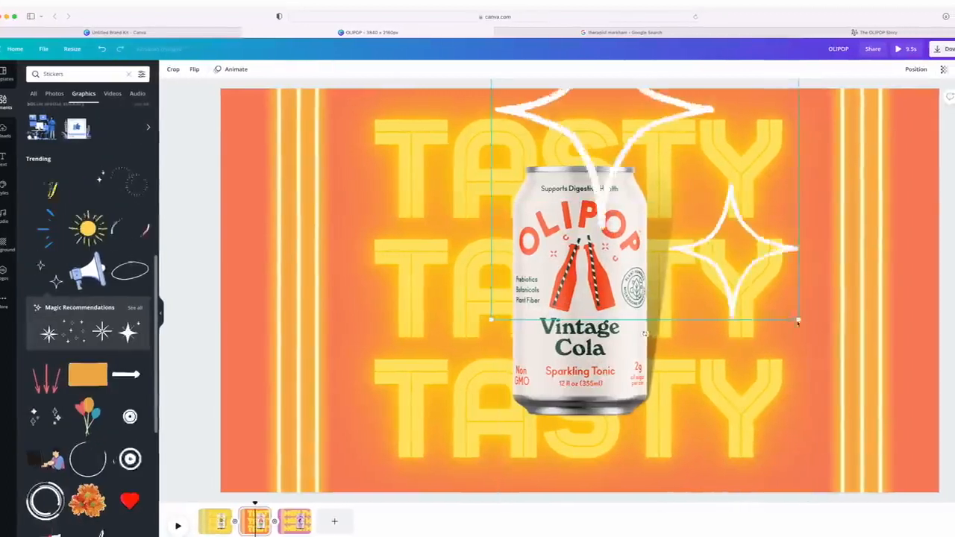
pyautogui.moveTo(798, 321); pyautogui.dragTo(621, 141)
pyautogui.moveTo(600, 119); pyautogui.dragTo(686, 187)
pyautogui.moveTo(710, 217); pyautogui.dragTo(631, 133)
pyautogui.moveTo(617, 121); pyautogui.dragTo(626, 151)
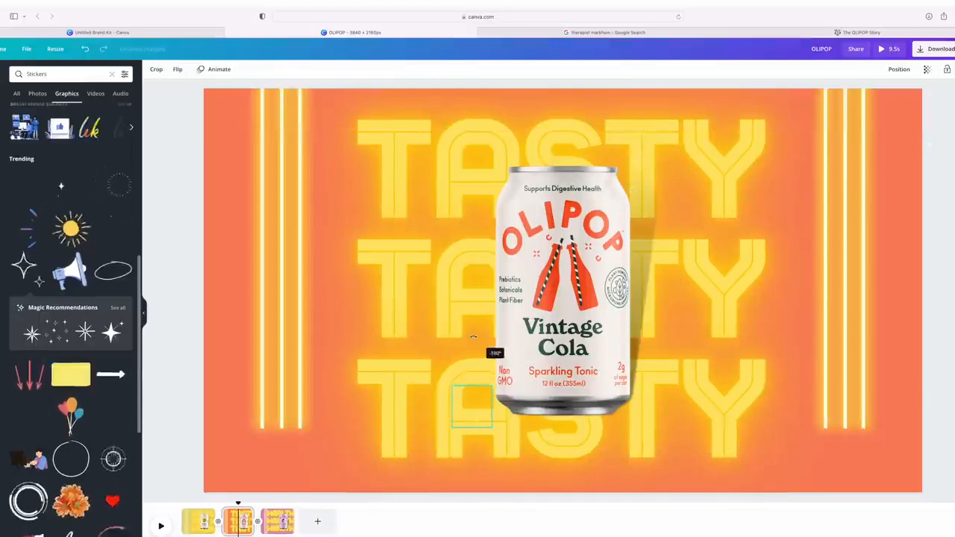
# Copy the two sparkle stickers onto the Ginger Lemon page around the can
pyautogui.click(203, 522)
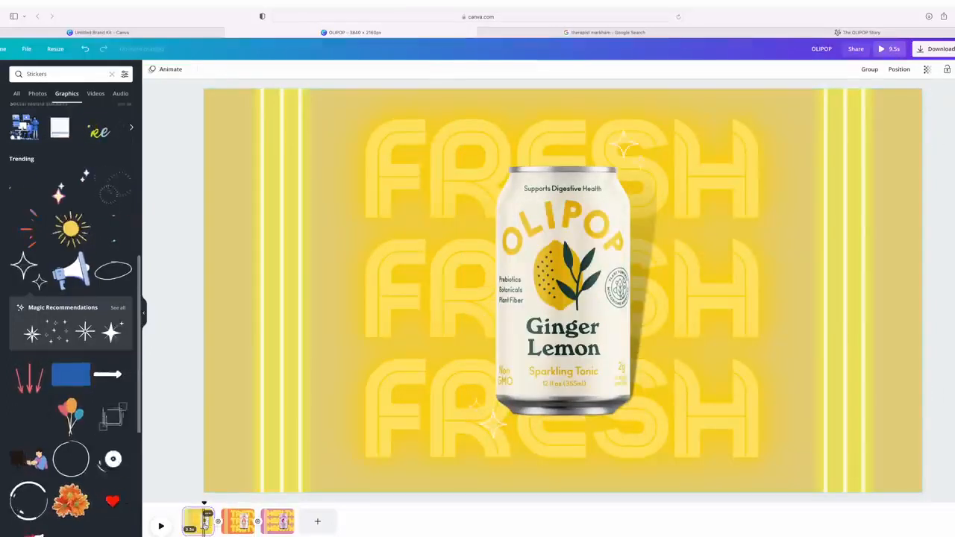
# Set the background of the pink fourth page to the off-white photo color
pyautogui.click(275, 523)
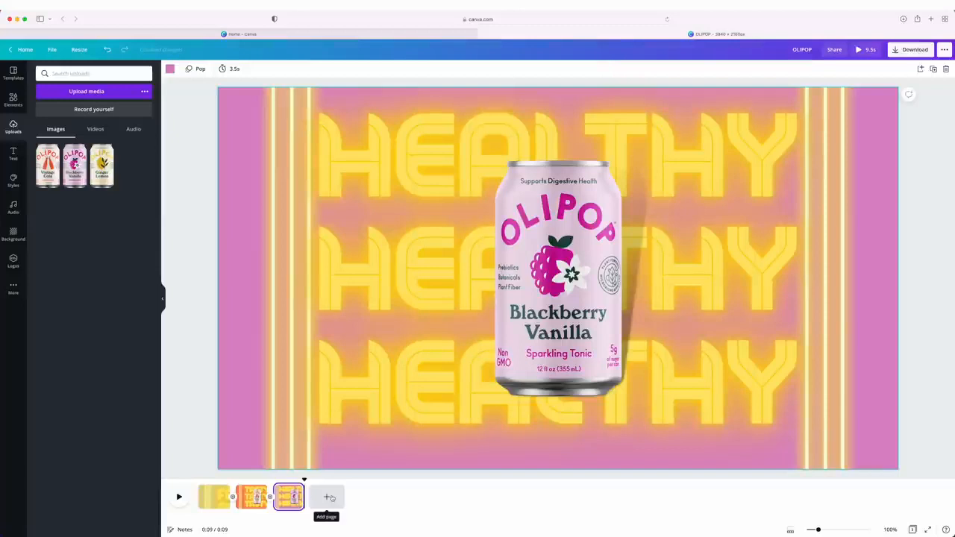
pyautogui.click(329, 498)
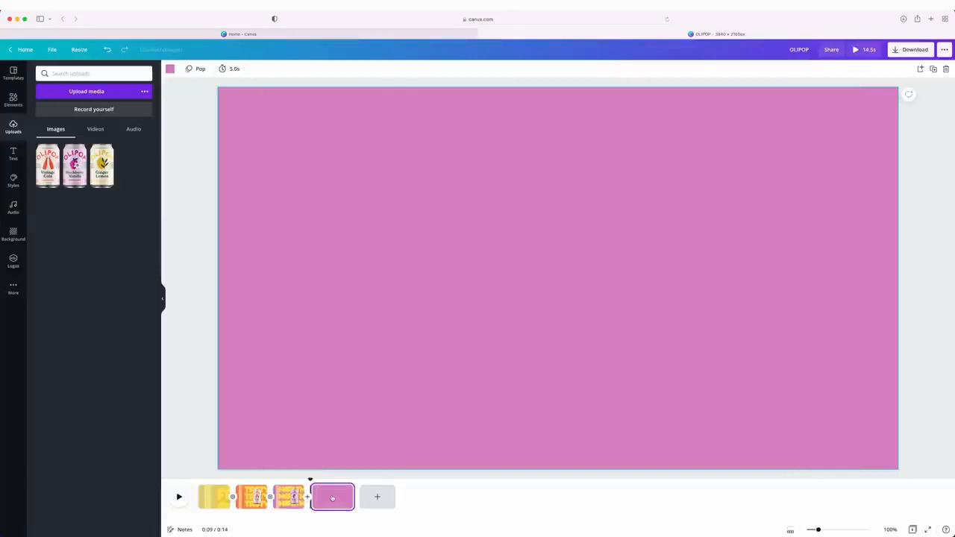
pyautogui.click(170, 70)
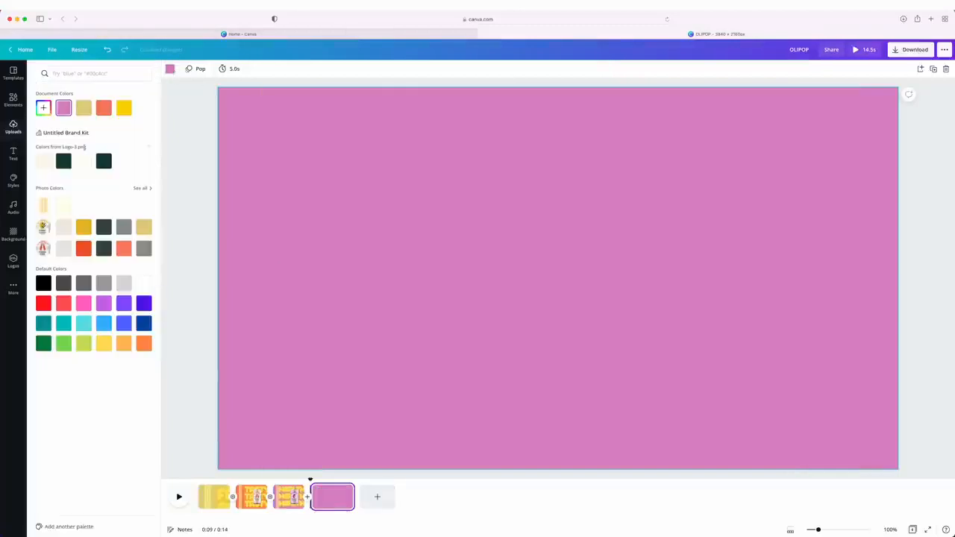
pyautogui.click(62, 204)
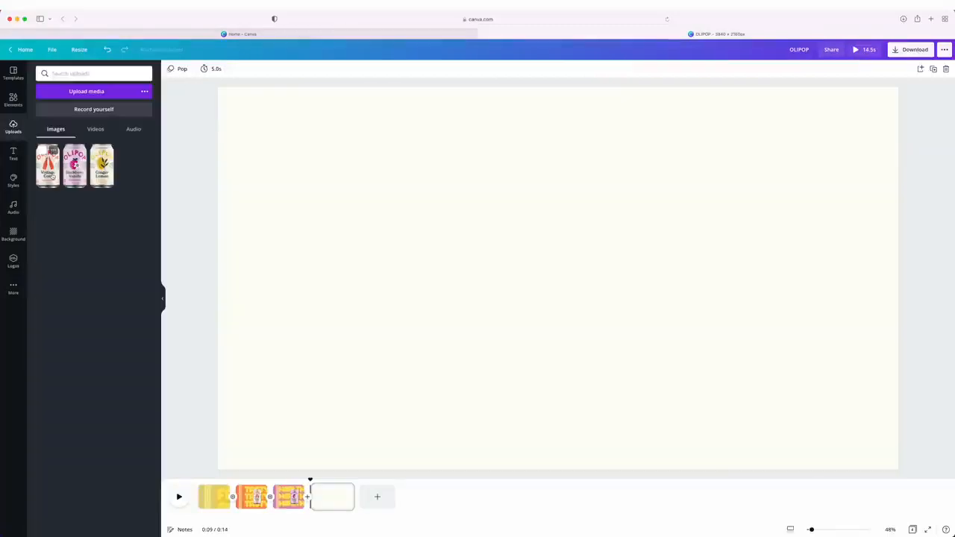
# Add the uploaded Vintage Cola, Blackberry Vanilla and Ginger Lemon cans to the page and bring Vintage Cola in front of Ginger Lemon
pyautogui.click(49, 173)
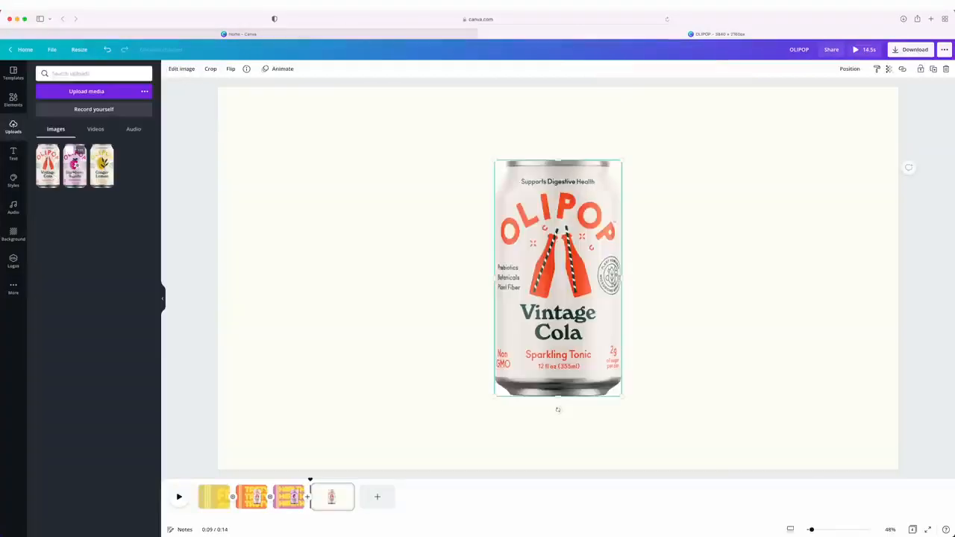
pyautogui.click(73, 175)
pyautogui.click(92, 176)
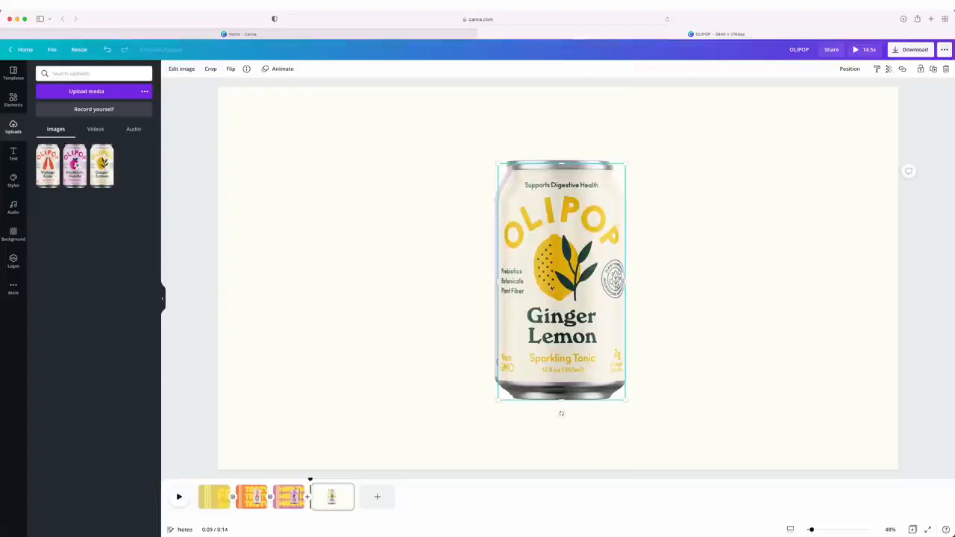
pyautogui.rightClick(520, 298)
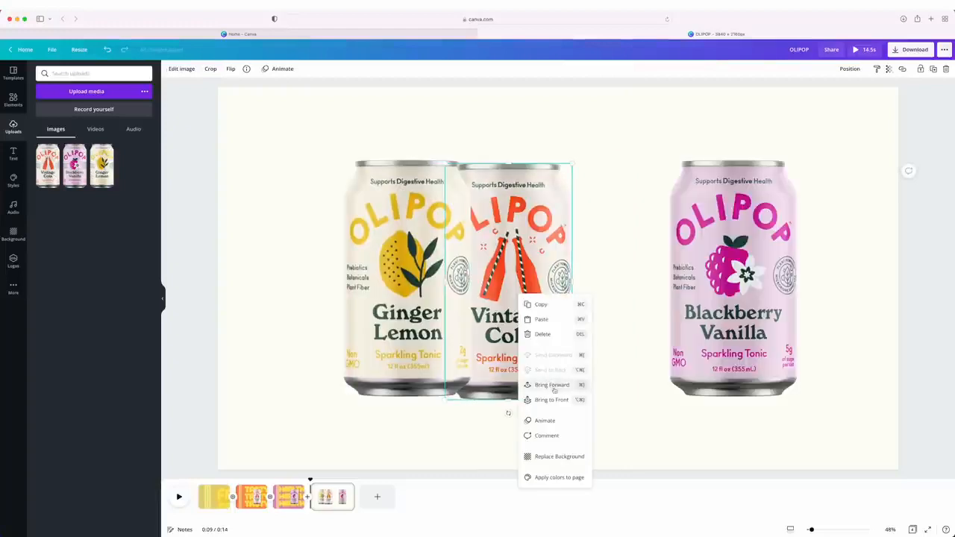
pyautogui.click(554, 386)
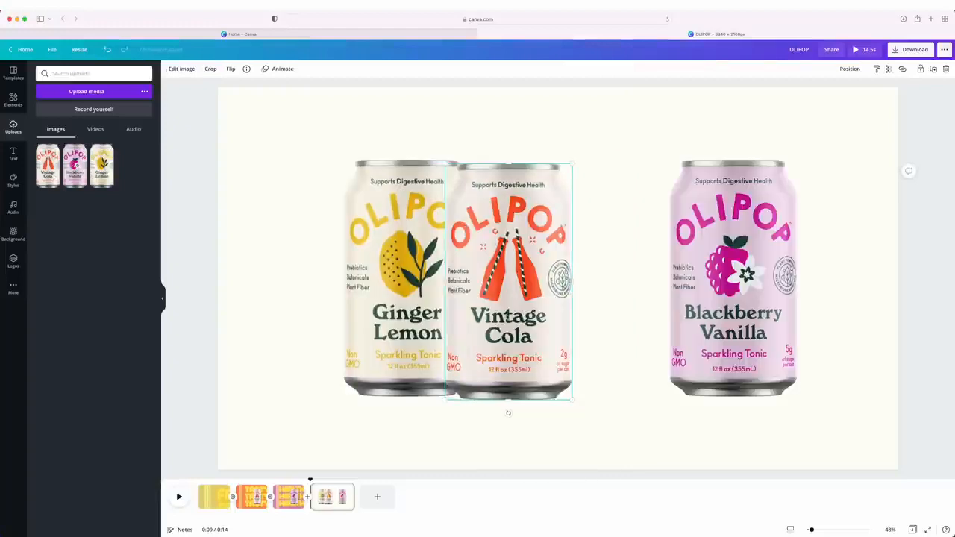
# Center the Vintage Cola can, tuck Ginger Lemon behind its left side and Blackberry Vanilla behind its right, and slightly enlarge the middle can
pyautogui.moveTo(507, 313); pyautogui.dragTo(555, 313)
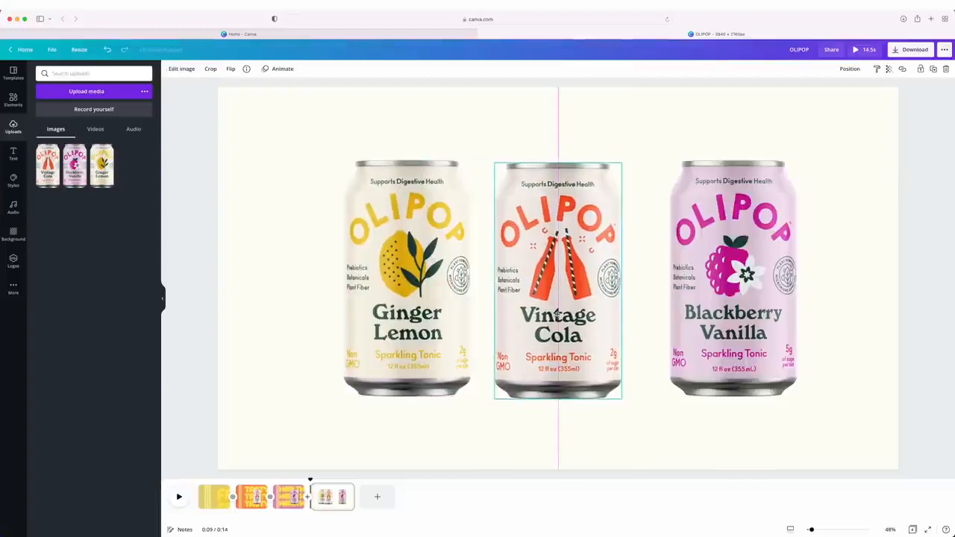
pyautogui.moveTo(402, 273); pyautogui.dragTo(490, 273)
pyautogui.moveTo(701, 318); pyautogui.dragTo(588, 318)
pyautogui.click(590, 326)
pyautogui.moveTo(621, 396); pyautogui.dragTo(635, 408)
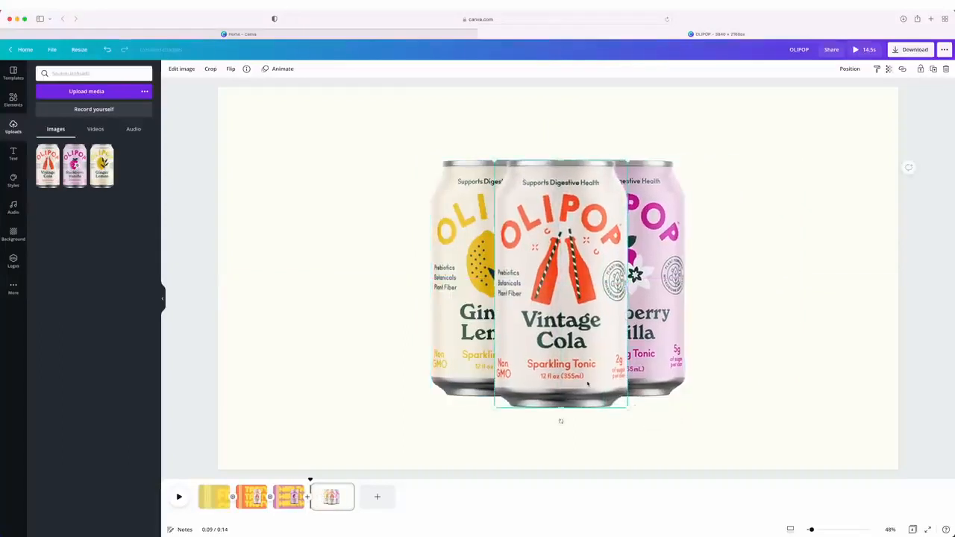
# Group the three cans and move the group to the left half of the page
pyautogui.moveTo(828, 193); pyautogui.dragTo(403, 275)
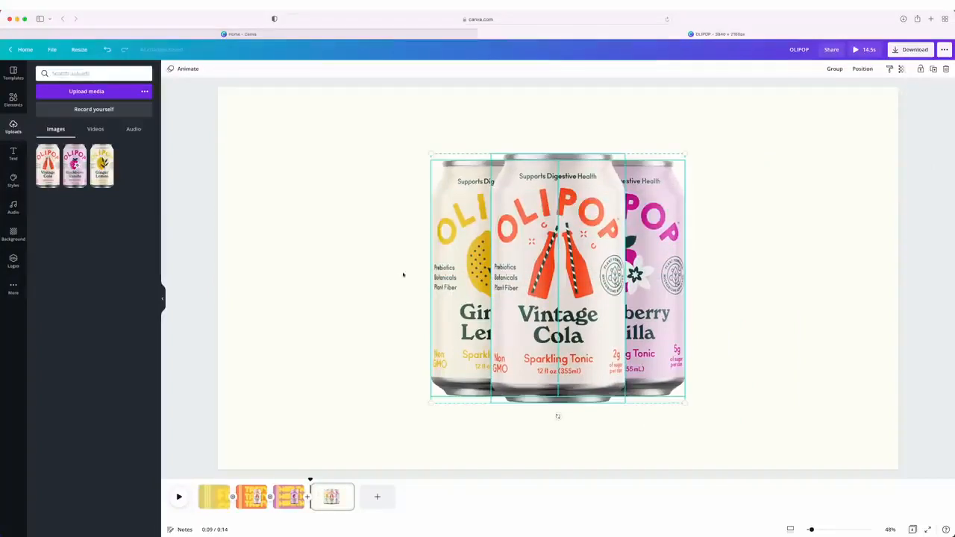
pyautogui.rightClick(461, 220)
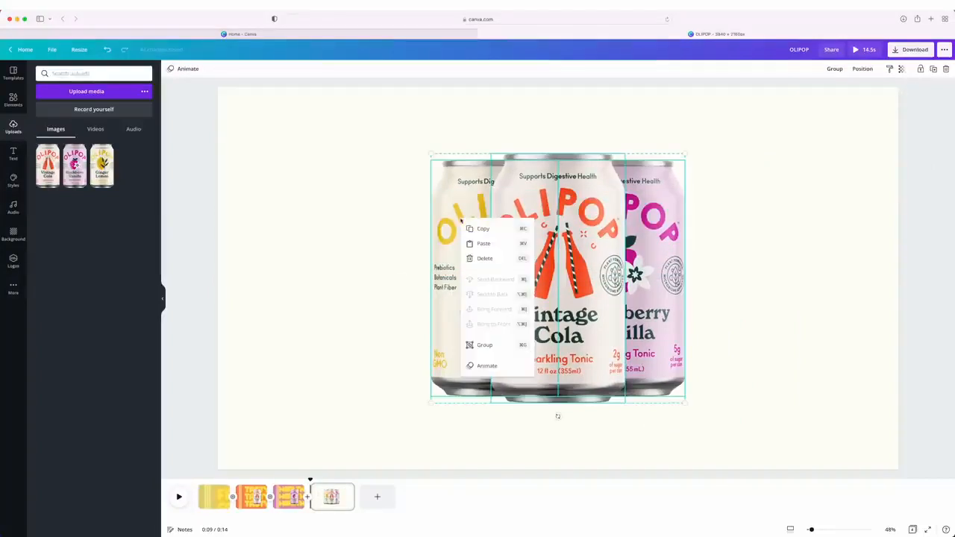
pyautogui.click(485, 345)
pyautogui.moveTo(534, 302); pyautogui.dragTo(432, 296)
pyautogui.click(745, 282)
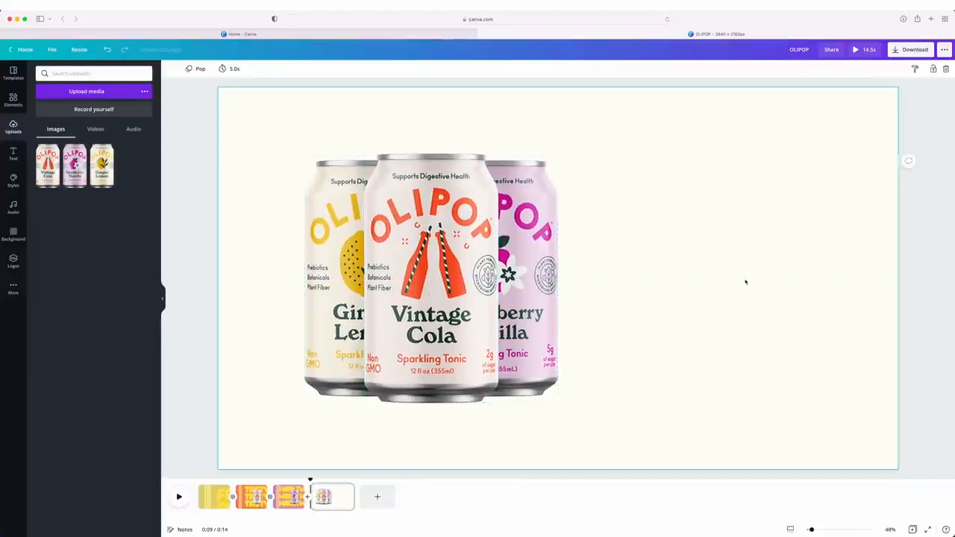
# Add the round green OLIPOP logo and shrink it to about half size in the empty area right of the cans
pyautogui.click(13, 260)
pyautogui.click(53, 135)
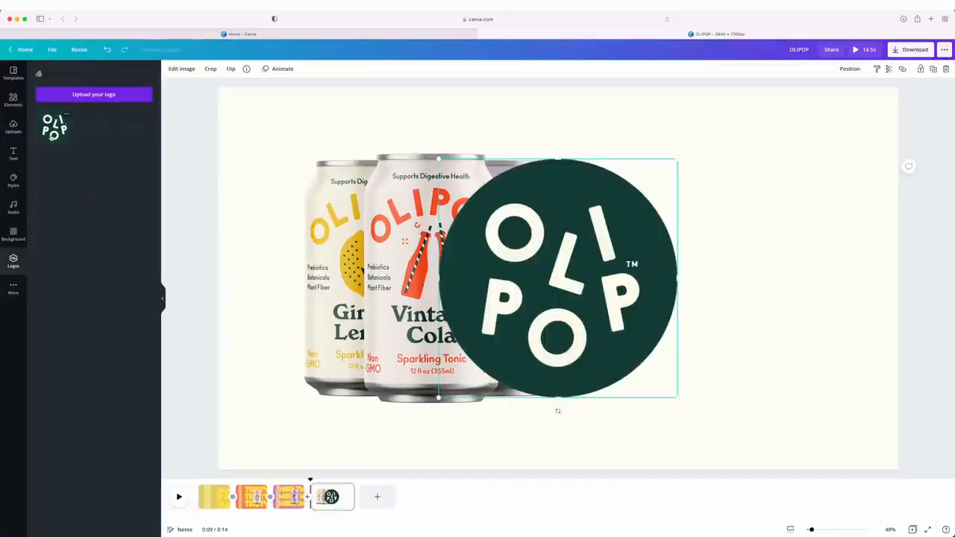
pyautogui.moveTo(552, 303); pyautogui.dragTo(721, 300)
pyautogui.moveTo(846, 392); pyautogui.dragTo(724, 270)
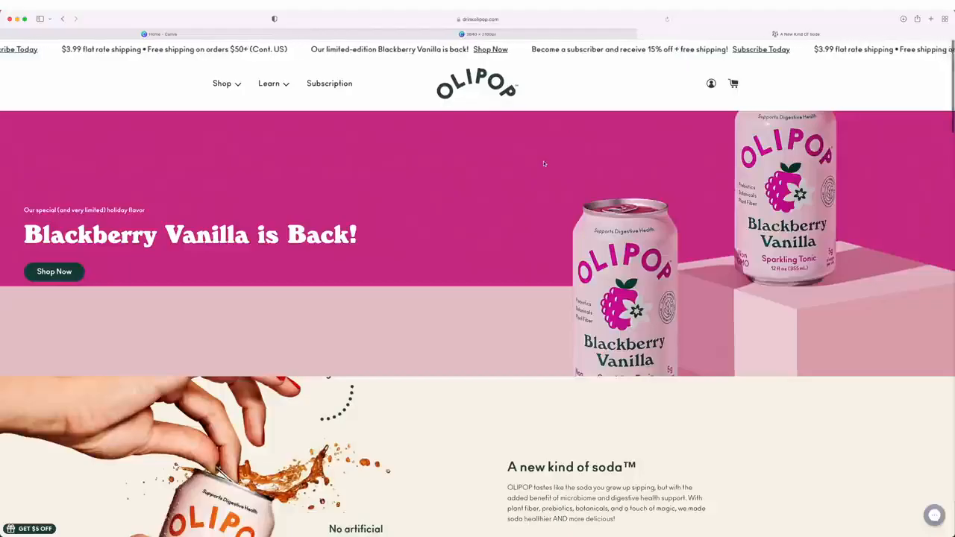
# Look through the OLIPOP website's home page and the OLIPOP Story page for a tagline
pyautogui.scroll(-3, 544, 164)
pyautogui.scroll(-2, 544, 164)
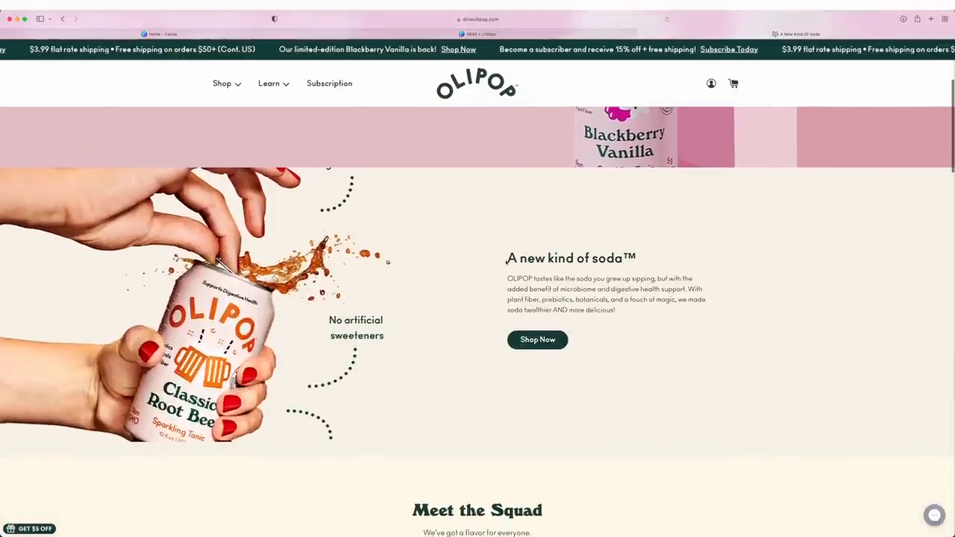
pyautogui.moveTo(507, 258); pyautogui.dragTo(652, 261)
pyautogui.click(652, 260)
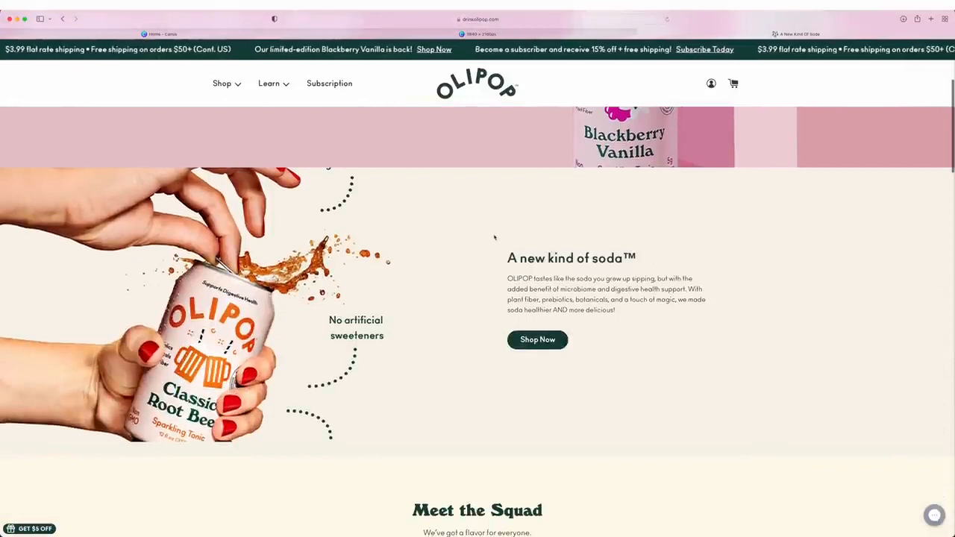
pyautogui.moveTo(268, 84)
pyautogui.click(270, 100)
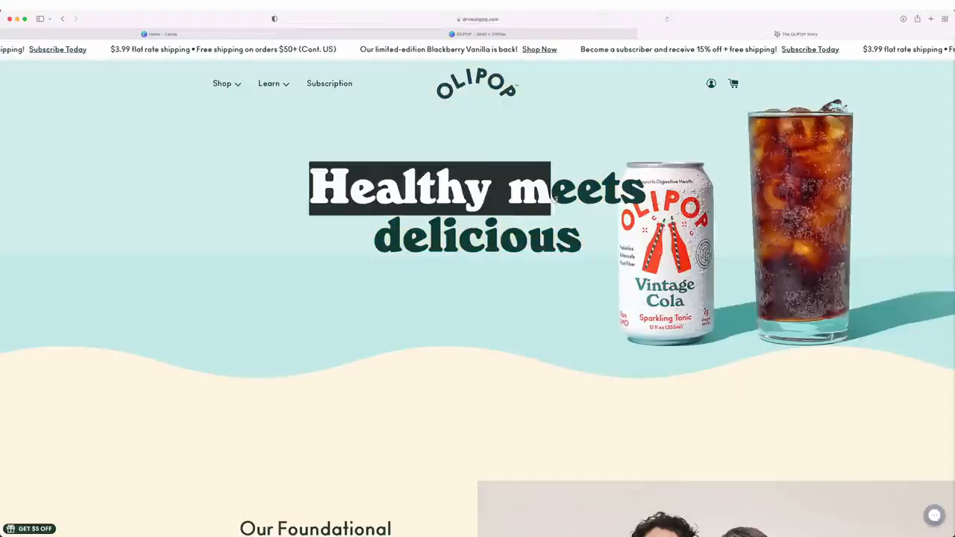
pyautogui.tripleClick(519, 216)
pyautogui.click(520, 216)
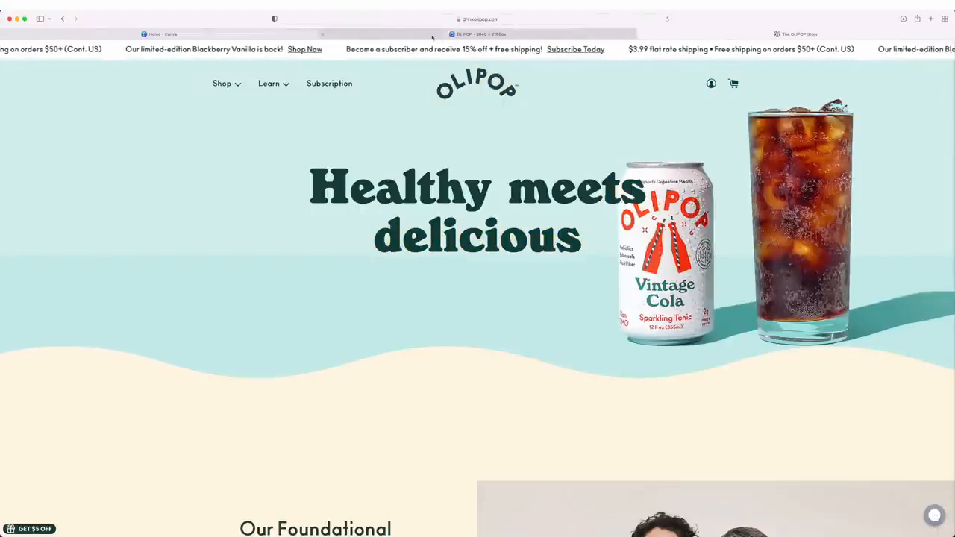
# Switch back to the Canva design, add the heading "Healthy meets delicious", and reduce it to size 79.8 centered under the logo
pyautogui.click(482, 34)
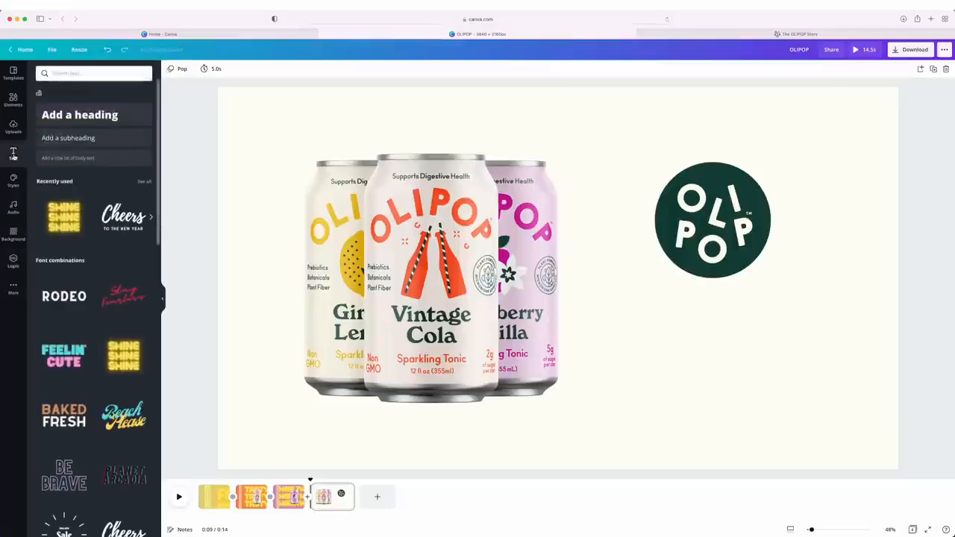
pyautogui.click(79, 121)
pyautogui.write('Healthy')
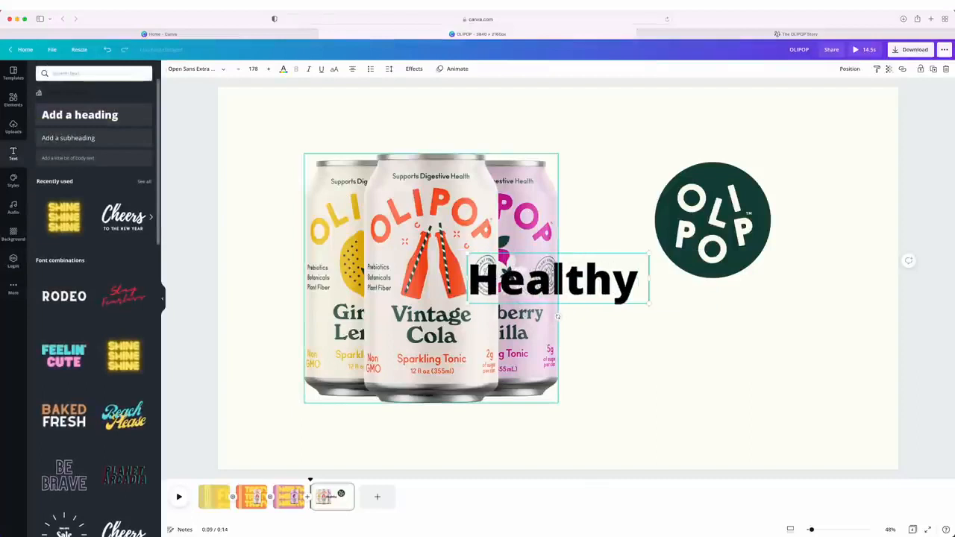
pyautogui.write(' meets delicious')
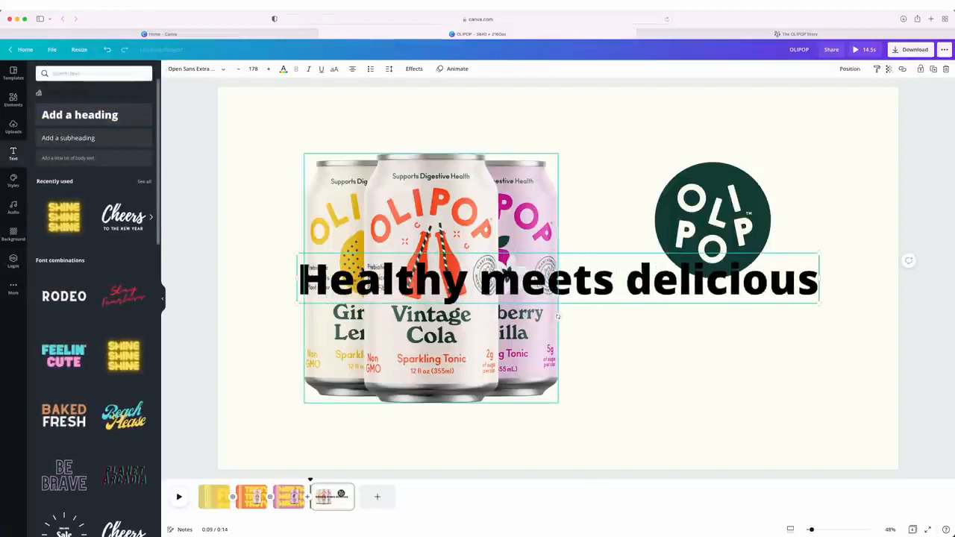
pyautogui.moveTo(787, 325); pyautogui.dragTo(796, 334)
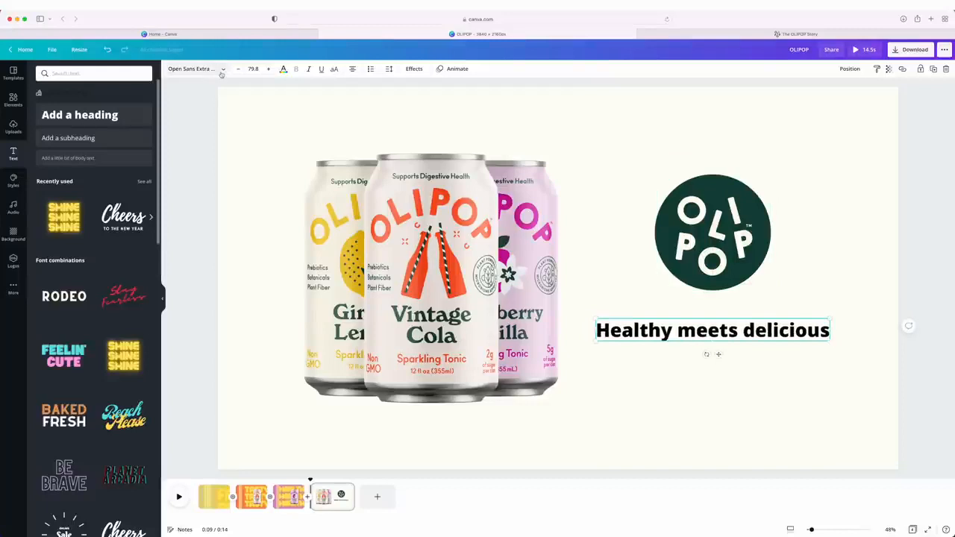
# Set the tagline in the uploaded WindsorW01-UltraHeavy font and color it the logo's dark green
pyautogui.click(196, 68)
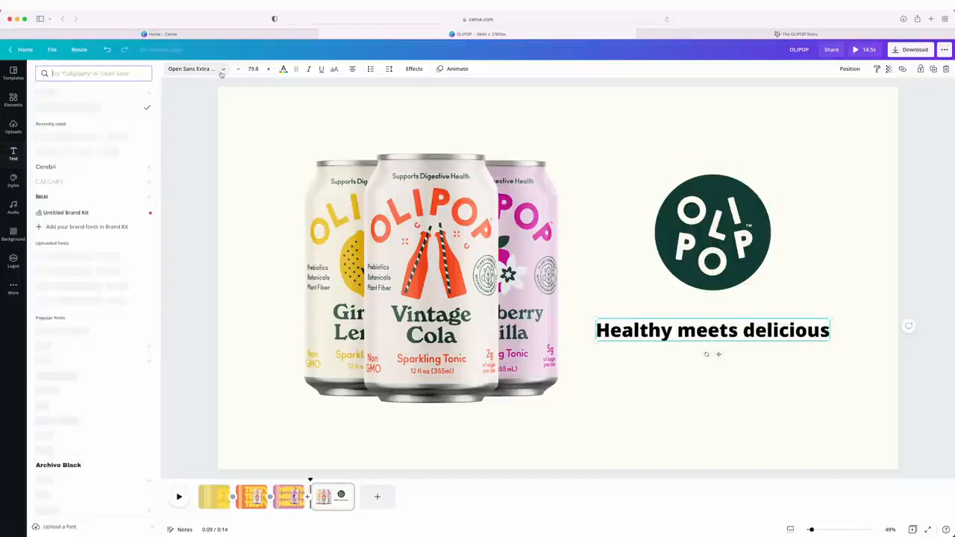
pyautogui.scroll(-3, 125, 148)
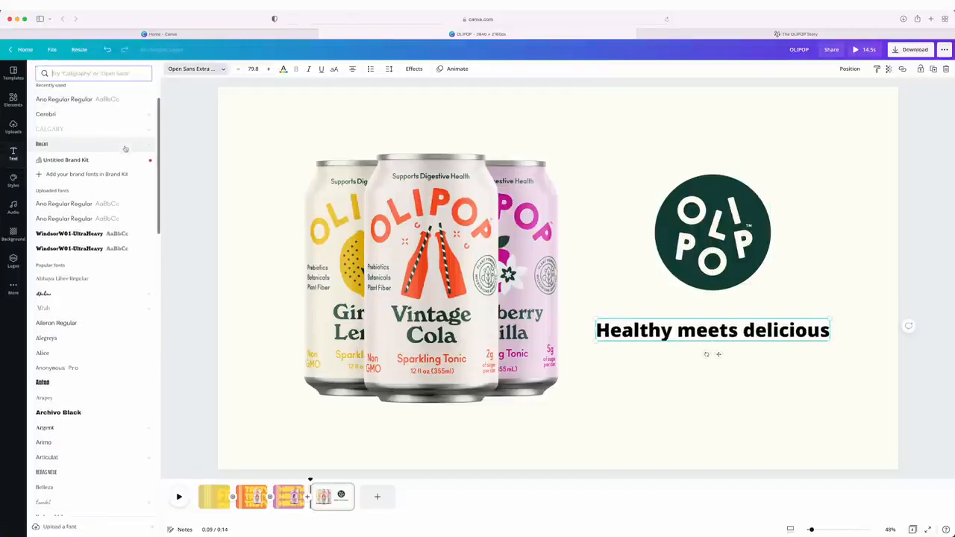
pyautogui.scroll(-2, 125, 148)
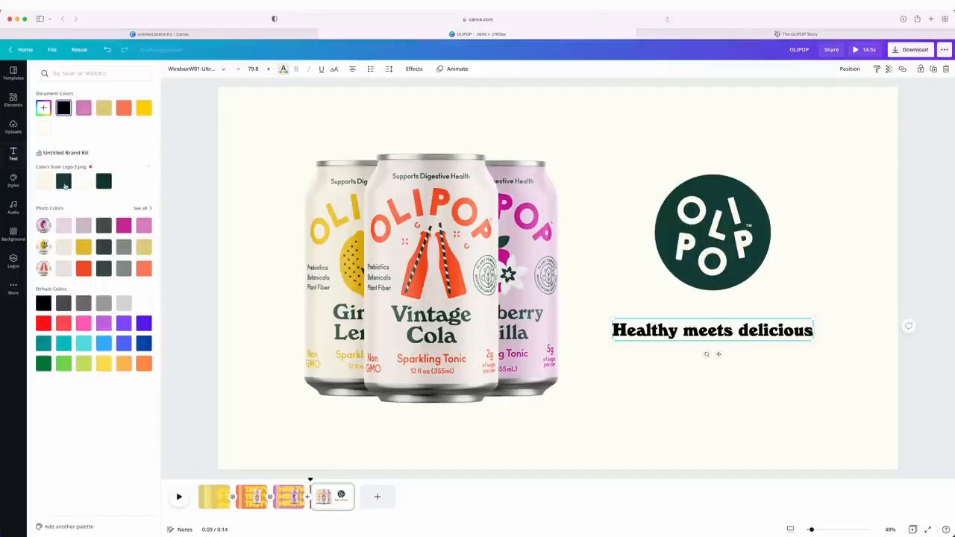
pyautogui.click(273, 128)
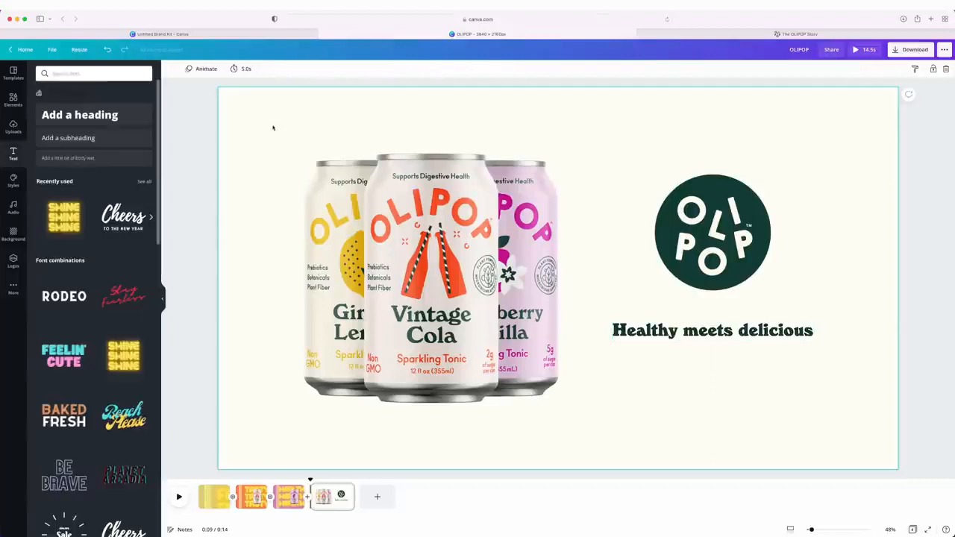
# Apply the Pop element animation to the group of three cans
pyautogui.moveTo(248, 127); pyautogui.dragTo(431, 416)
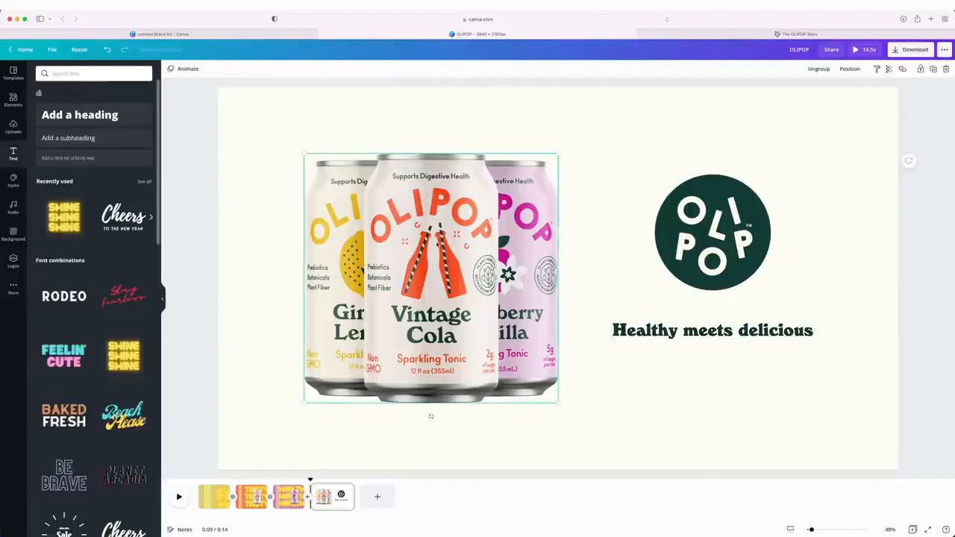
pyautogui.click(180, 70)
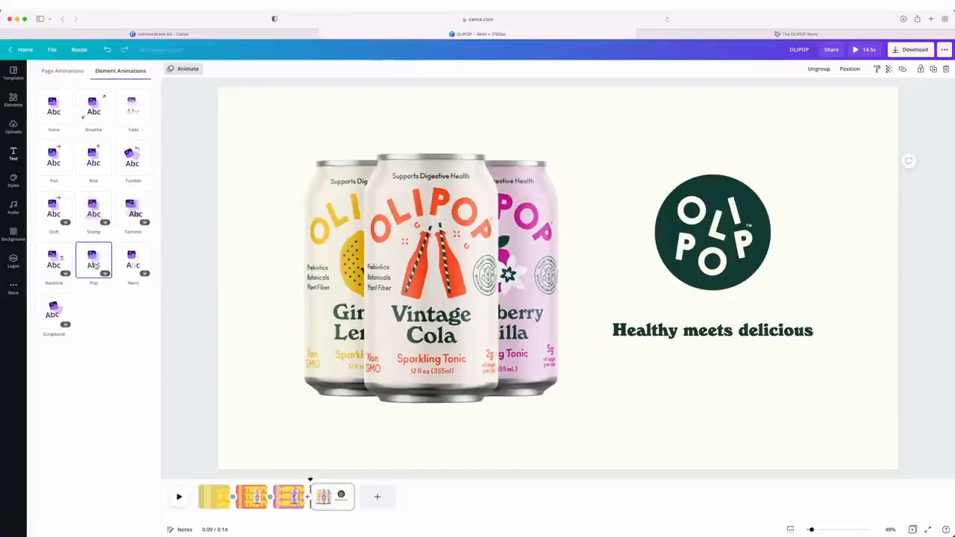
pyautogui.click(96, 267)
# Apply the Tumble photo animation to the logo and the Fade text animation to the tagline
pyautogui.click(694, 236)
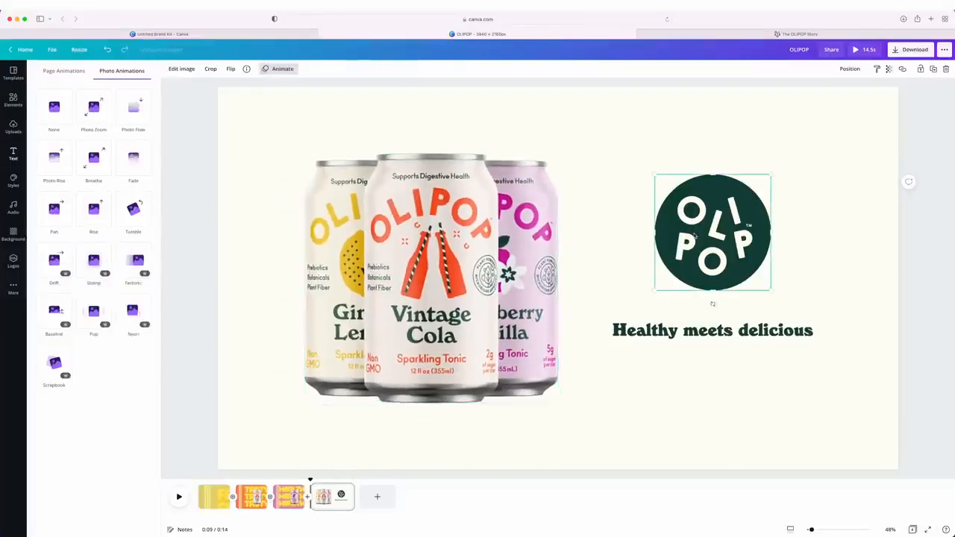
pyautogui.click(135, 218)
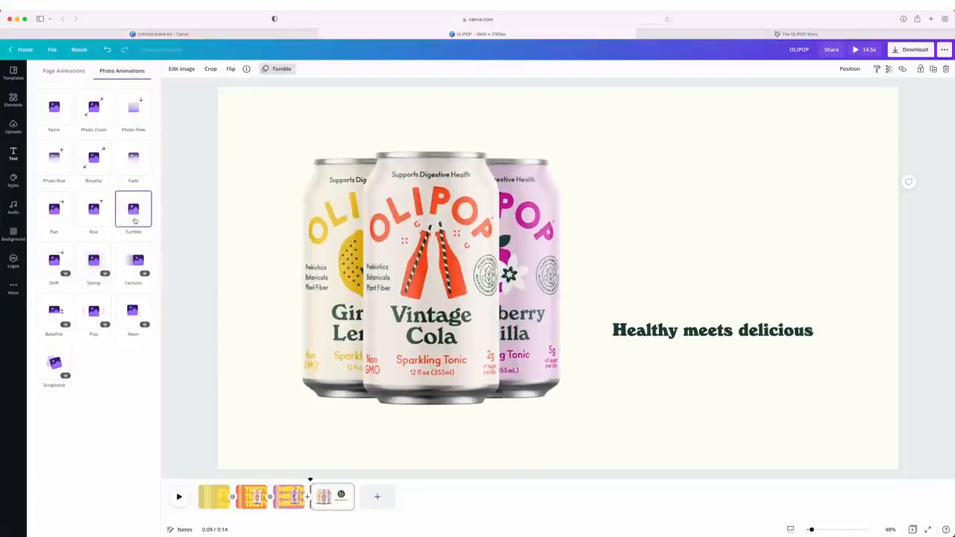
pyautogui.click(685, 335)
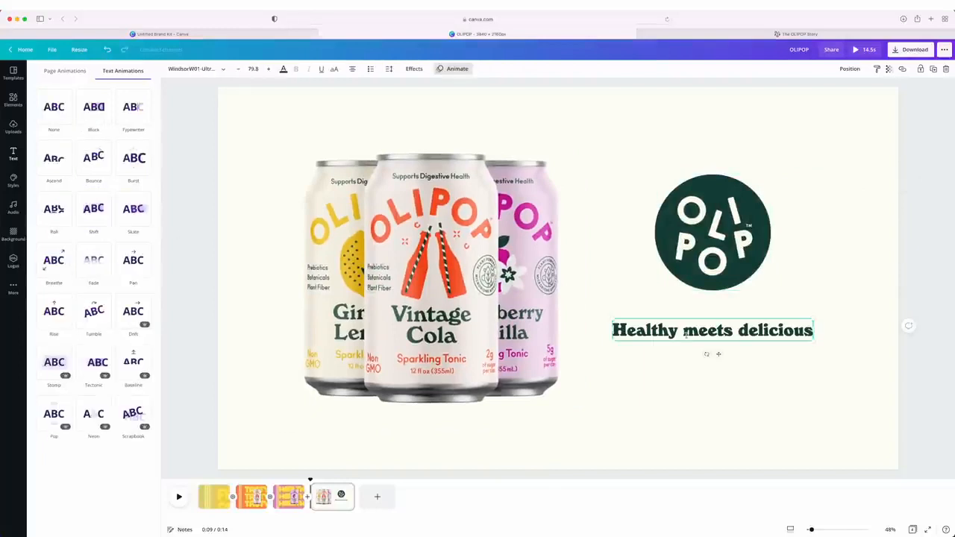
pyautogui.click(91, 274)
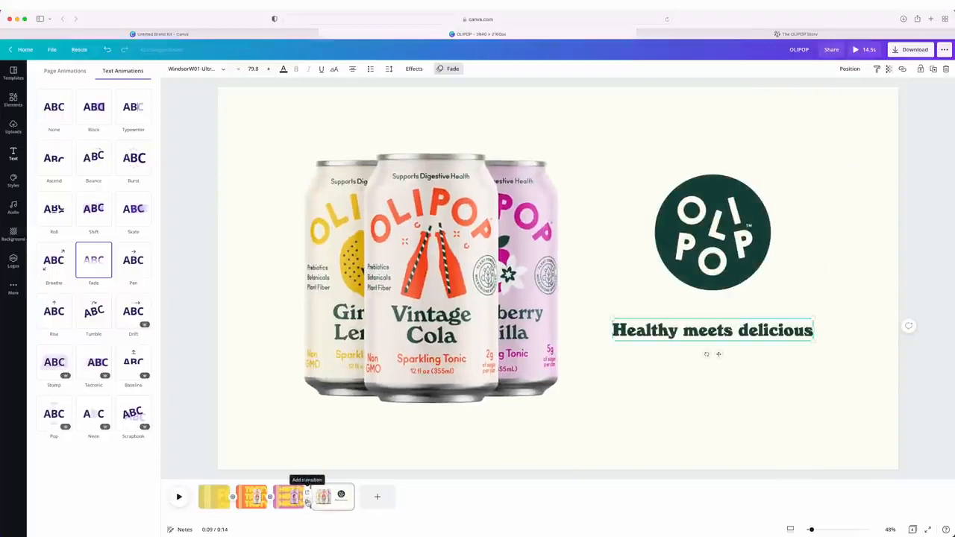
# Add a transition between the Blackberry Vanilla page and the final logo page
pyautogui.click(306, 500)
pyautogui.click(53, 155)
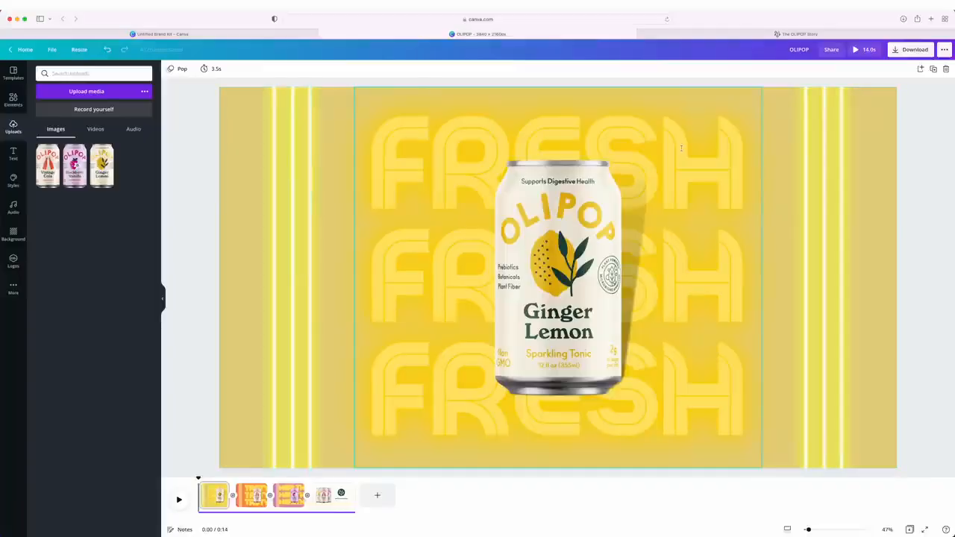
# Choose MP4 Video as the download file type and close the download options
pyautogui.click(894, 51)
pyautogui.click(884, 101)
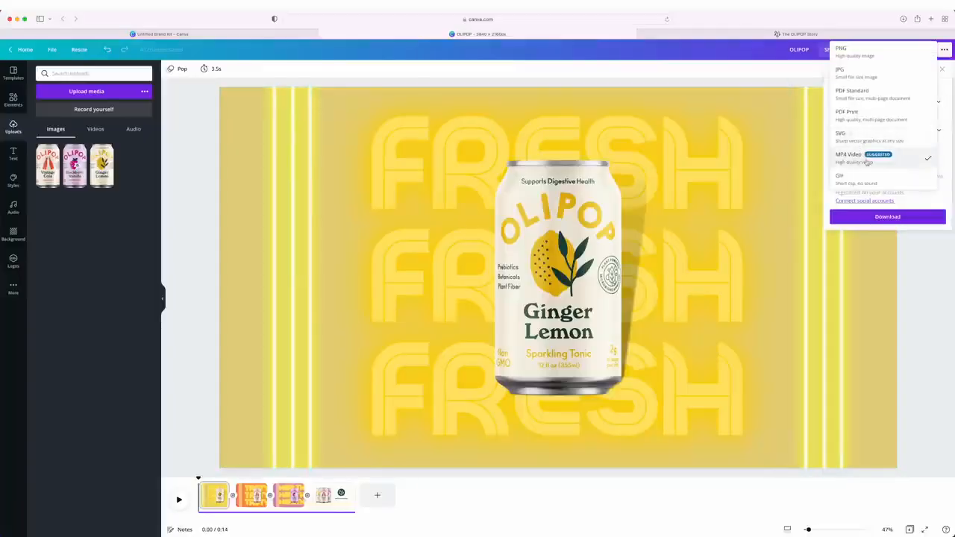
pyautogui.click(868, 161)
pyautogui.click(186, 462)
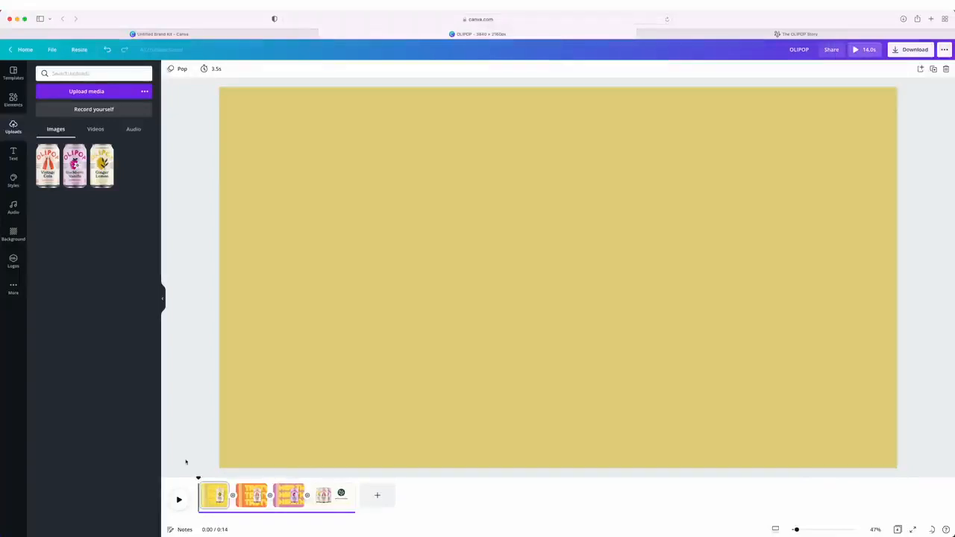